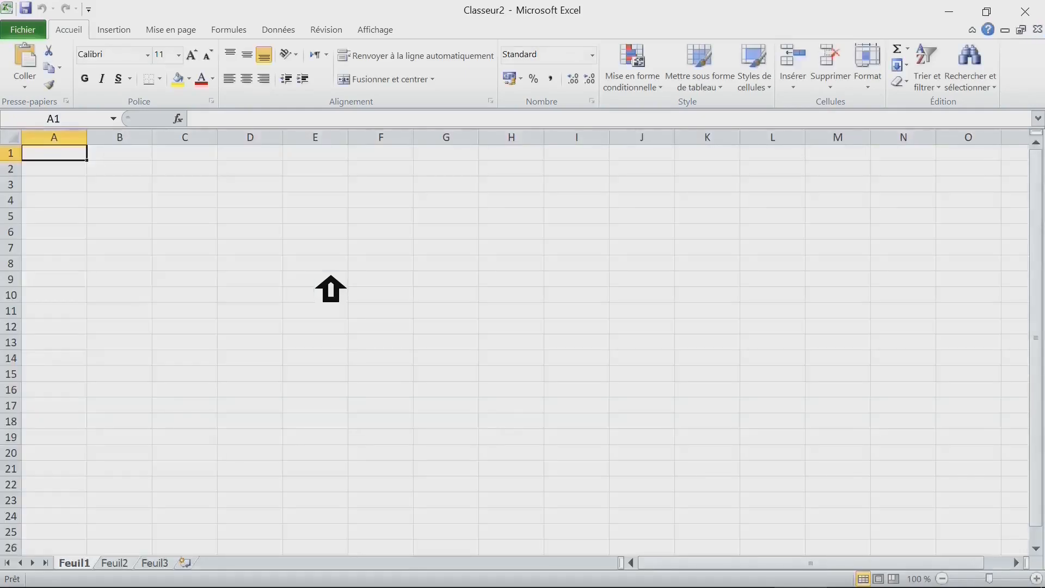
Enter the text "bonjour" in cell C2
{"action": "left_click", "coordinate": [185, 169]}
{"action": "type", "text": "bonjour"}
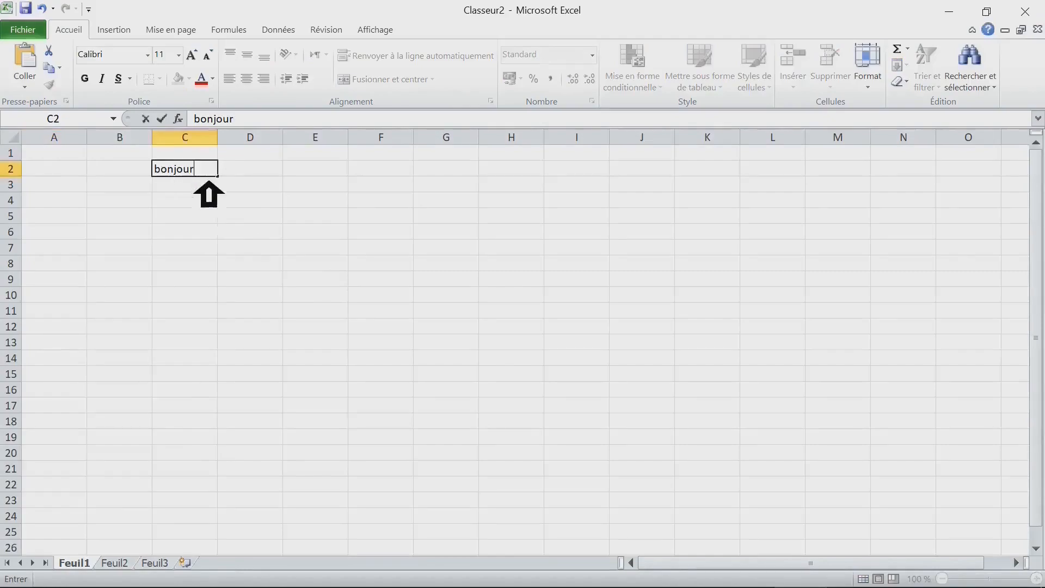
{"action": "left_click", "coordinate": [250, 248]}
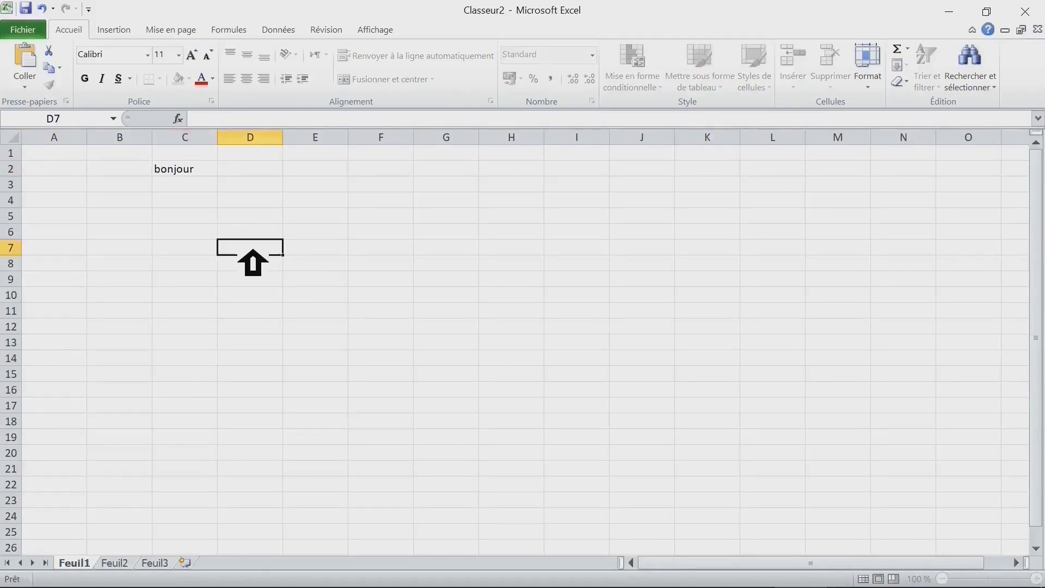
Enlarge the font of the text in cell C2 by four size increments
{"action": "left_click", "coordinate": [202, 174]}
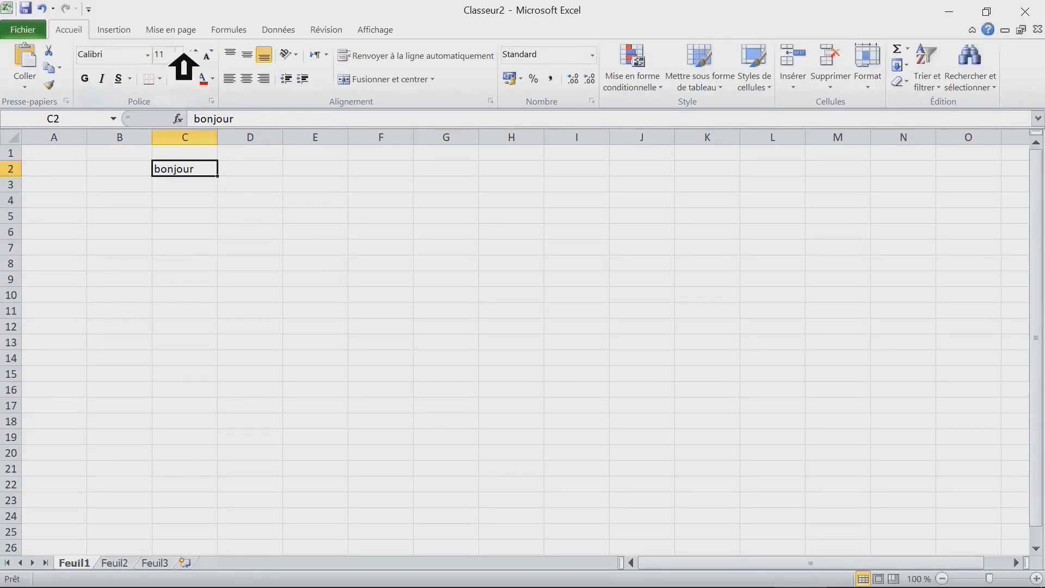
{"action": "left_click", "coordinate": [197, 55]}
{"action": "left_click", "coordinate": [198, 54]}
{"action": "left_click", "coordinate": [199, 55]}
{"action": "left_click", "coordinate": [198, 55]}
{"action": "left_click", "coordinate": [237, 239]}
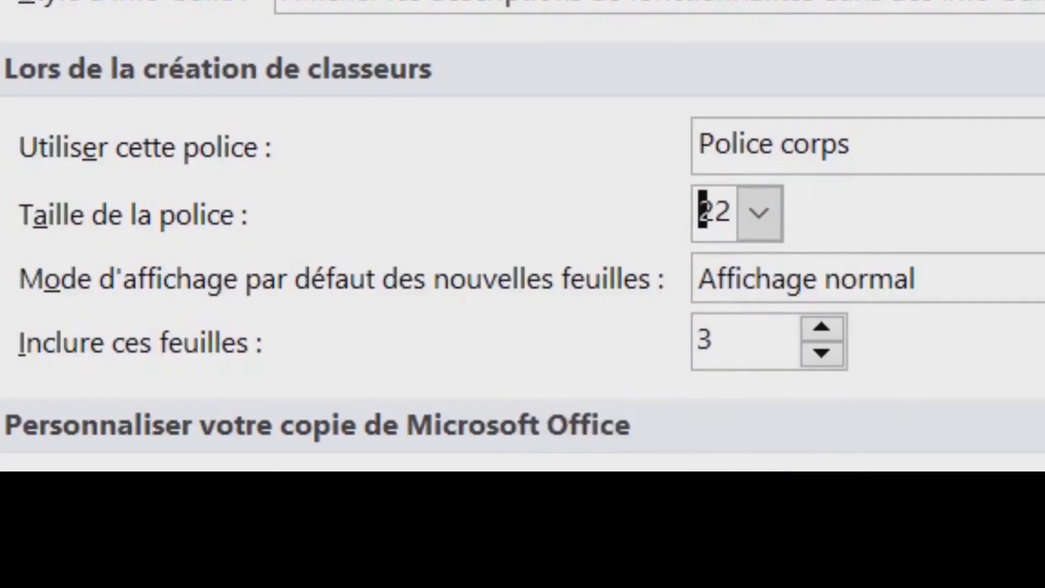
Review the default view modes for new sheets and keep Affichage normal
{"action": "key", "text": "alt+o"}
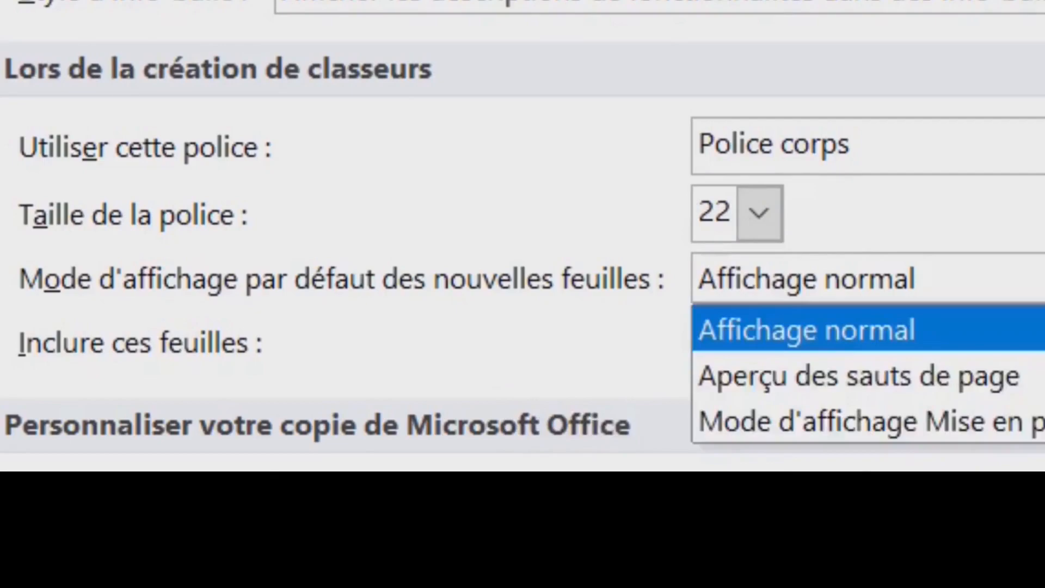
{"action": "key", "text": "Down"}
{"action": "key", "text": "Down"}
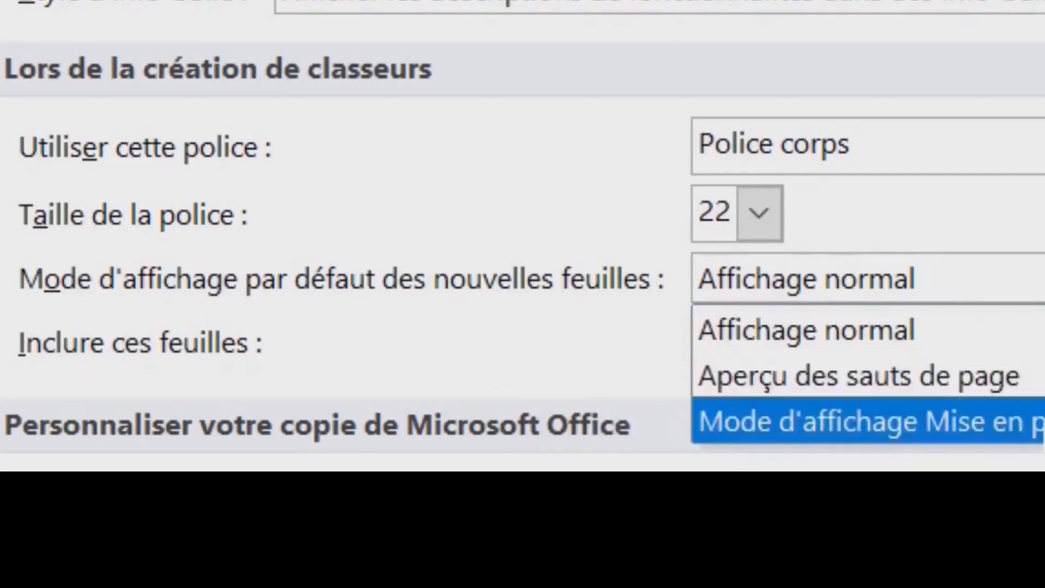
{"action": "key", "text": "Up"}
{"action": "key", "text": "Up"}
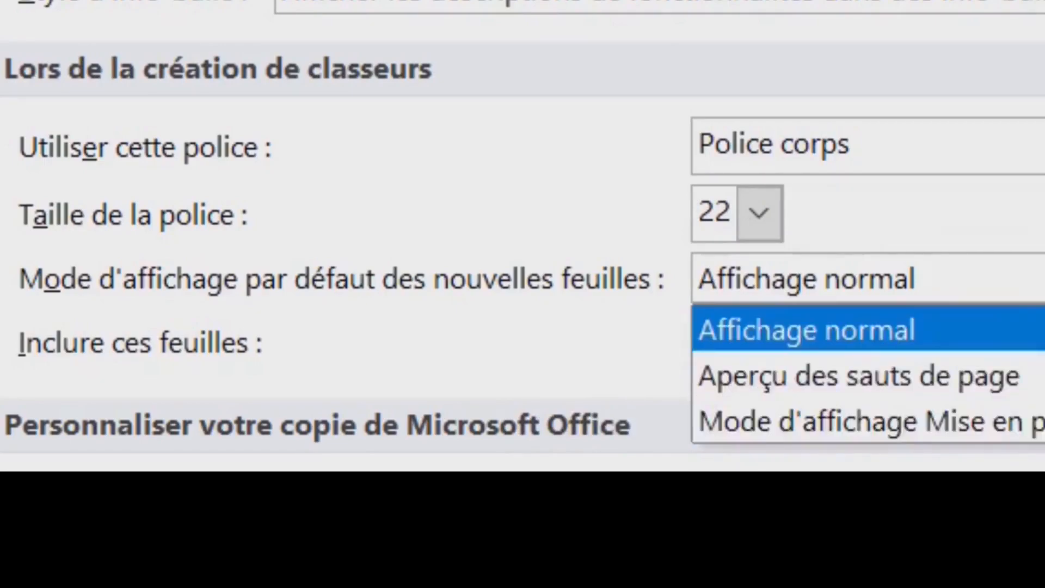
{"action": "key", "text": "Return"}
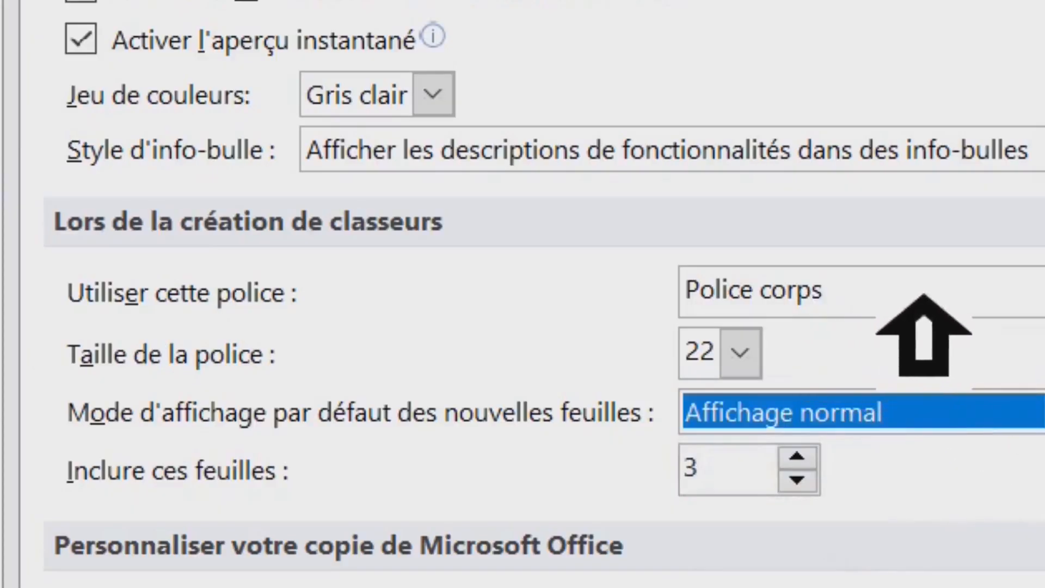
Keep Police corps as the font for new workbooks, apply the options with font size 22, and dismiss the restart notice
{"action": "left_click", "coordinate": [923, 295]}
{"action": "left_click", "coordinate": [1044, 293]}
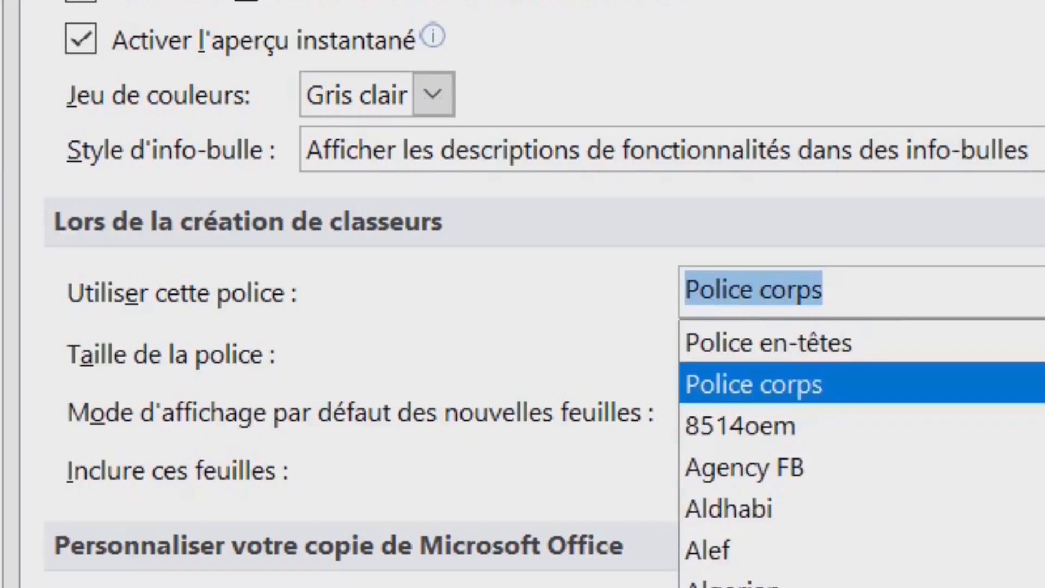
{"action": "left_click", "coordinate": [1043, 292]}
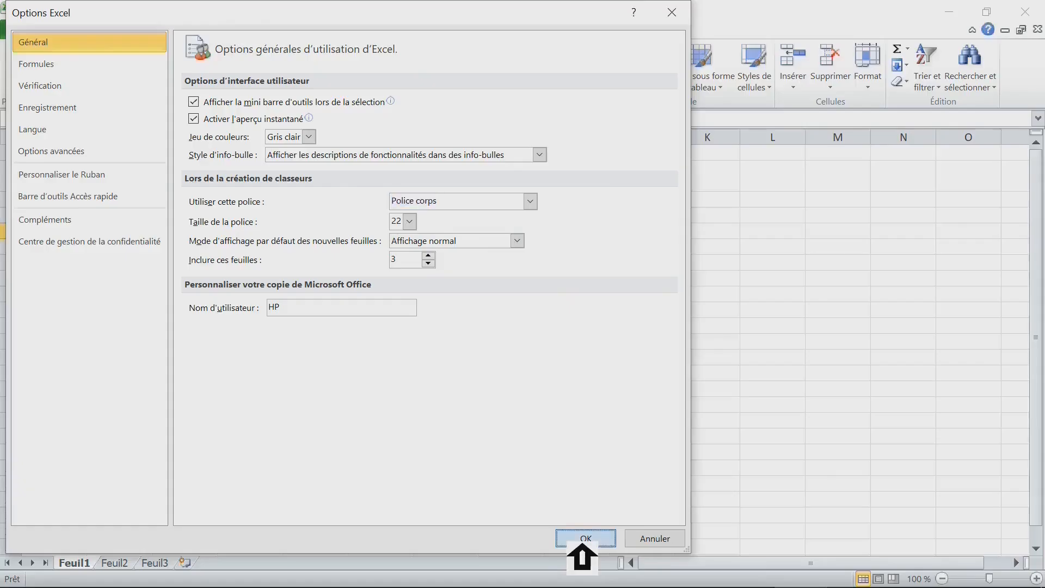
{"action": "left_click", "coordinate": [580, 536]}
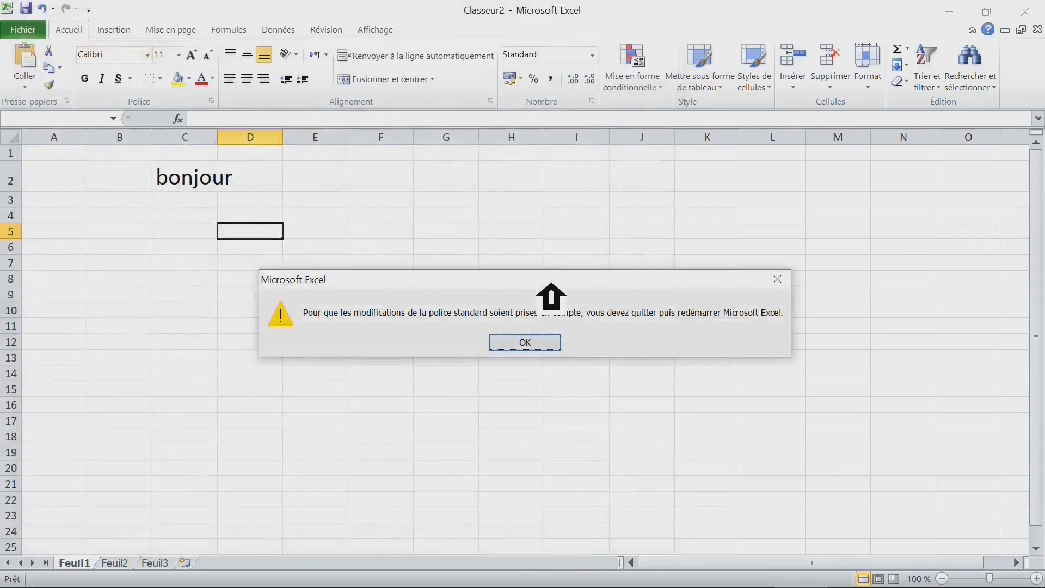
{"action": "left_click_drag", "start_coordinate": [551, 283], "coordinate": [417, 176]}
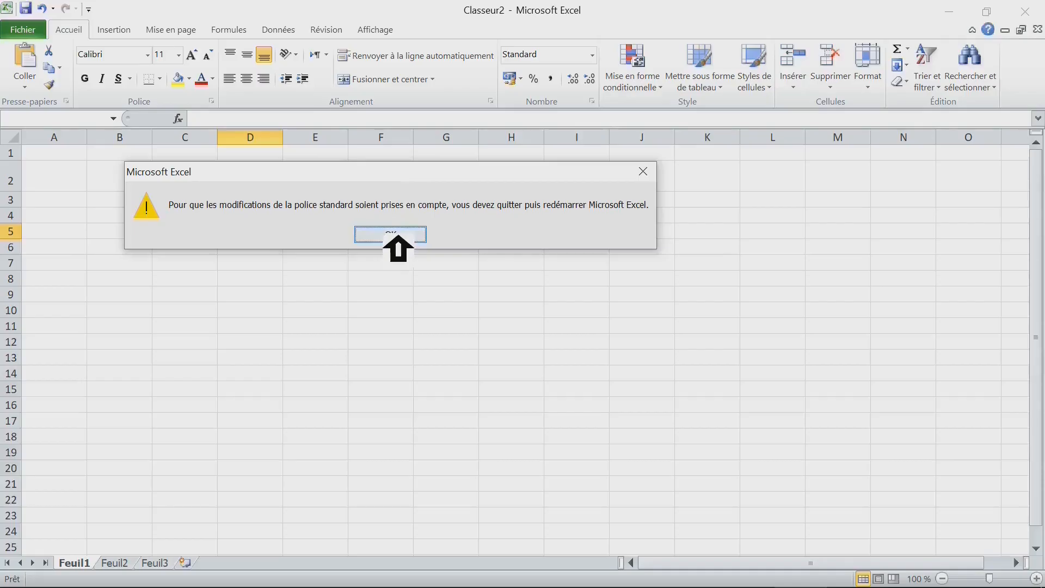
{"action": "left_click", "coordinate": [501, 317]}
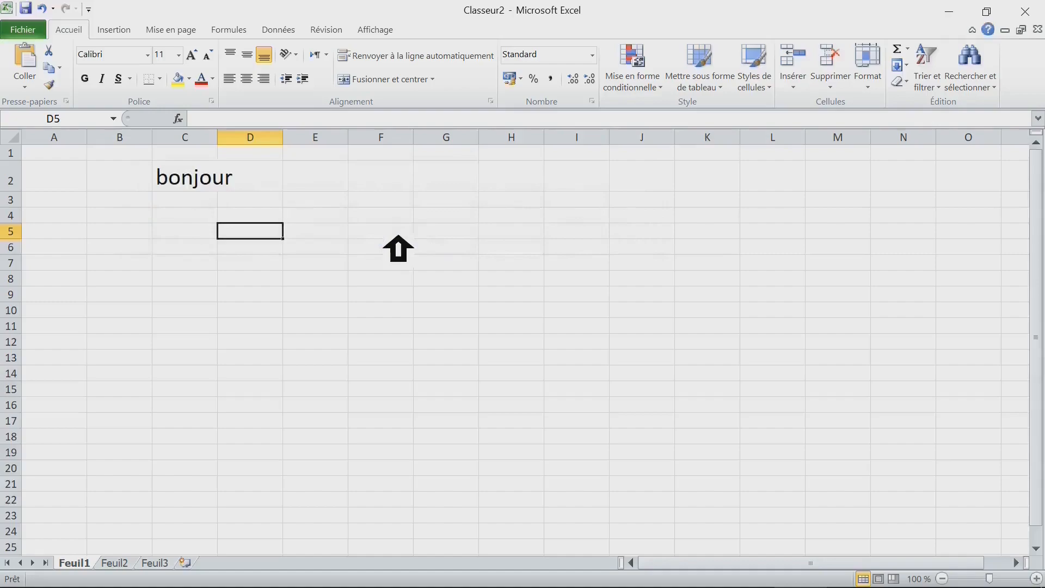
Quit Excel without saving the changes to Classeur2
{"action": "key", "text": "alt+F4"}
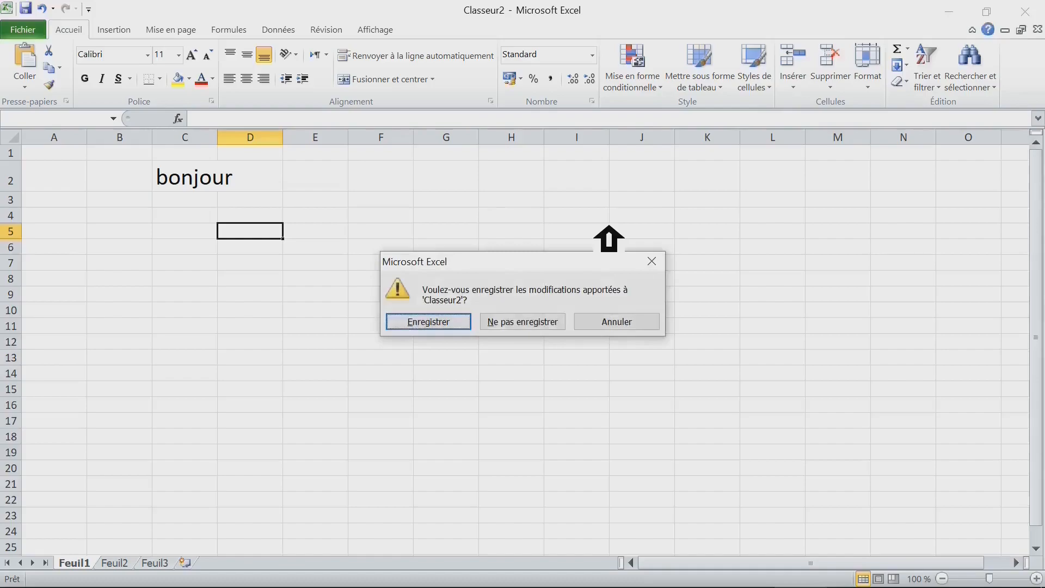
{"action": "key", "text": "Tab"}
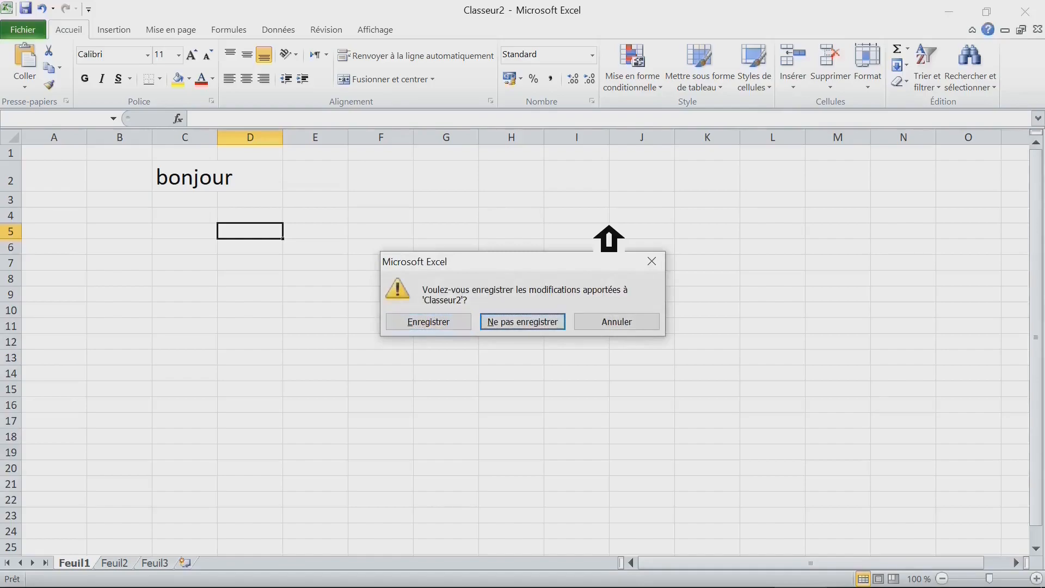
{"action": "key", "text": "Return"}
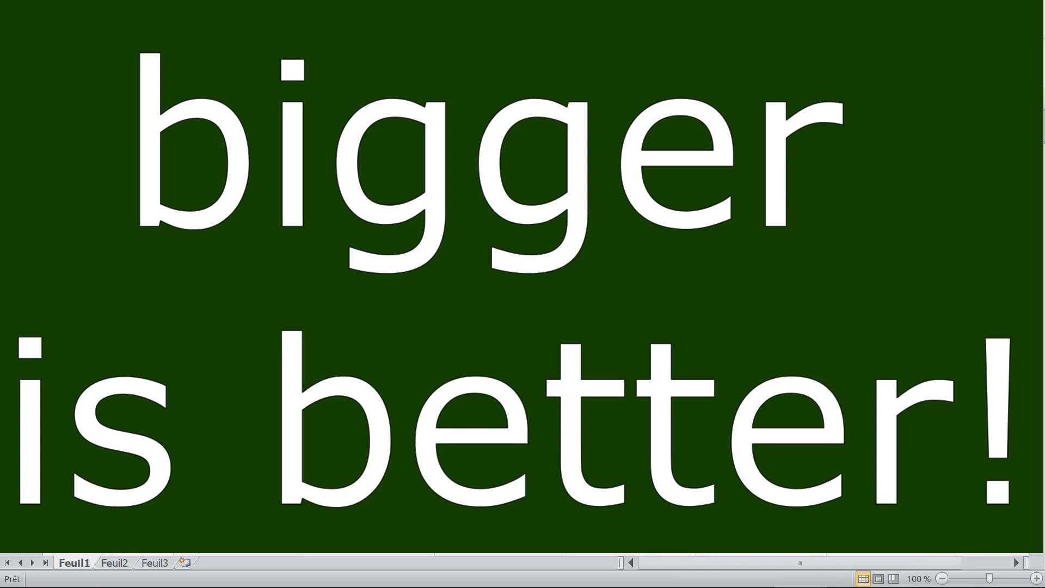
Enter the text "bonjour et bienvenue" in cell A1 of the new workbook Classeur1
{"action": "key", "text": "F2"}
{"action": "key", "text": "Escape"}
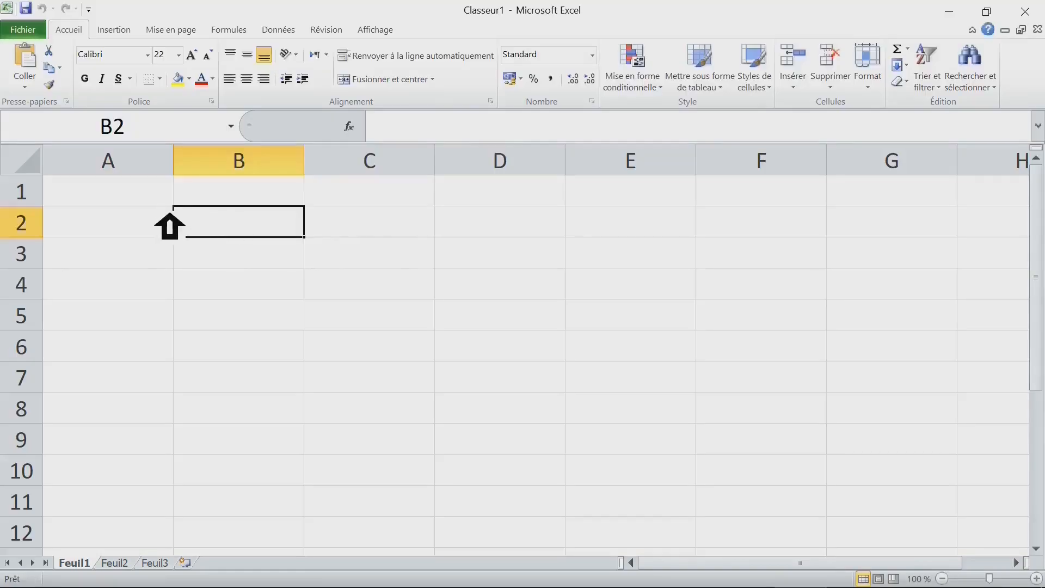
{"action": "key", "text": "ctrl+Home"}
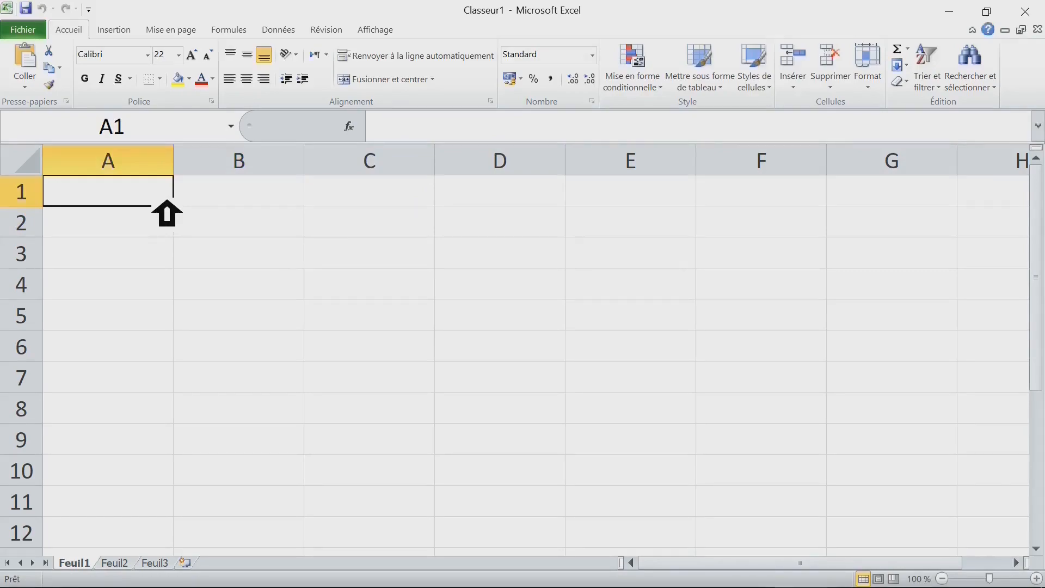
{"action": "type", "text": "bonjo"}
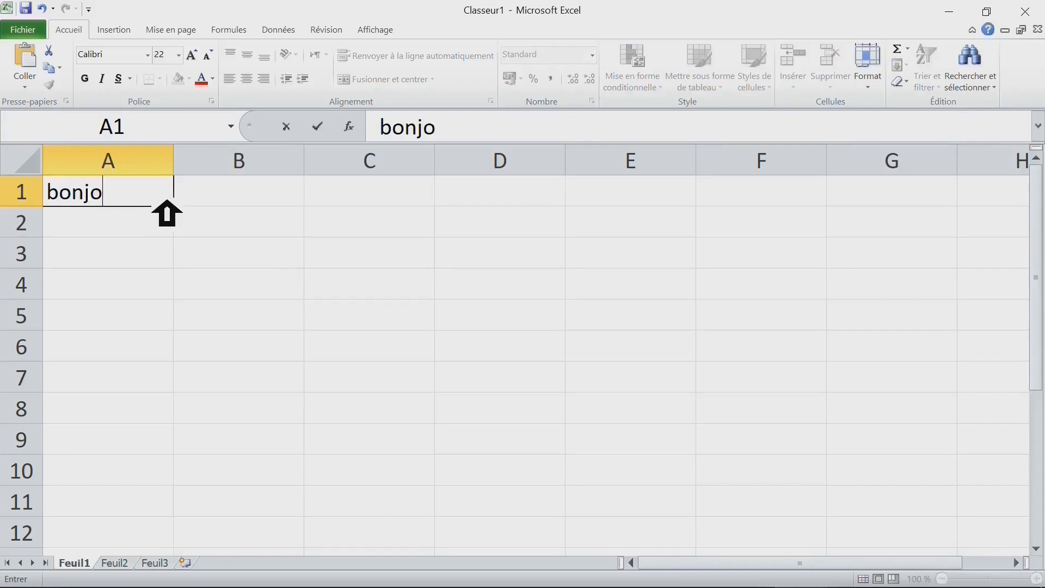
{"action": "type", "text": "ur et"}
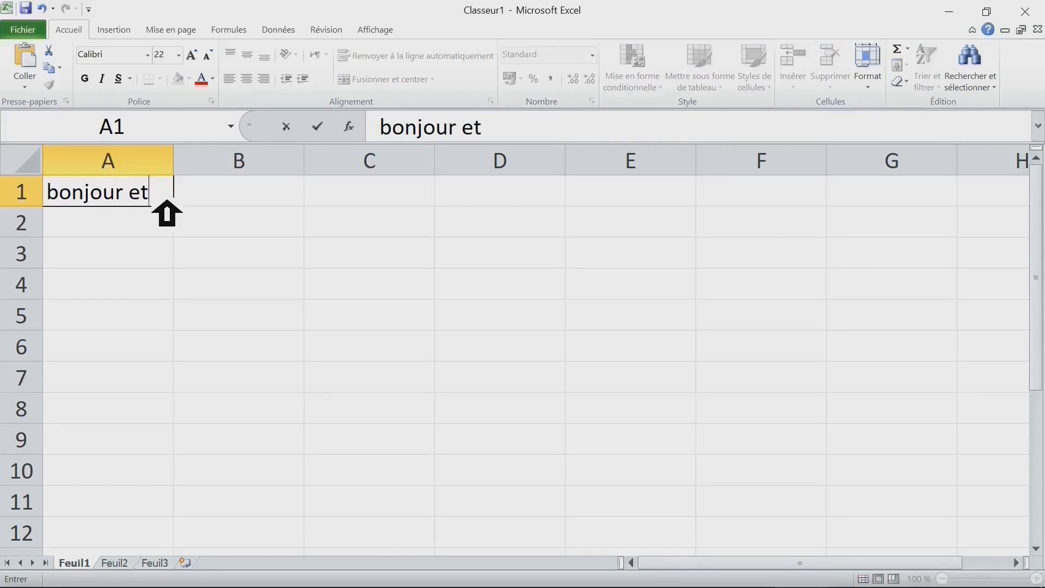
{"action": "type", "text": " bienve"}
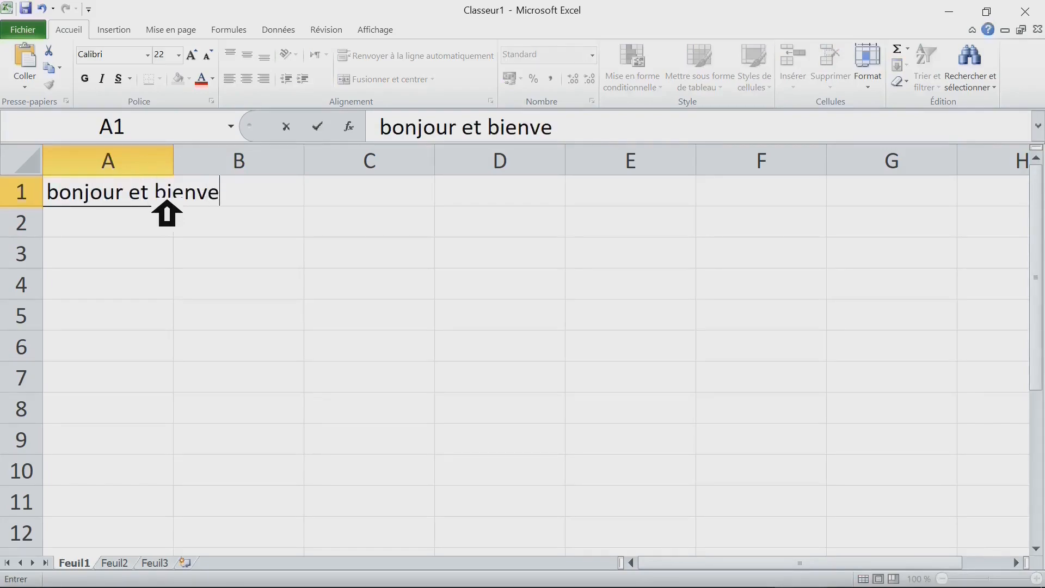
{"action": "type", "text": "nue"}
{"action": "left_click", "coordinate": [227, 284]}
{"action": "left_click", "coordinate": [154, 203]}
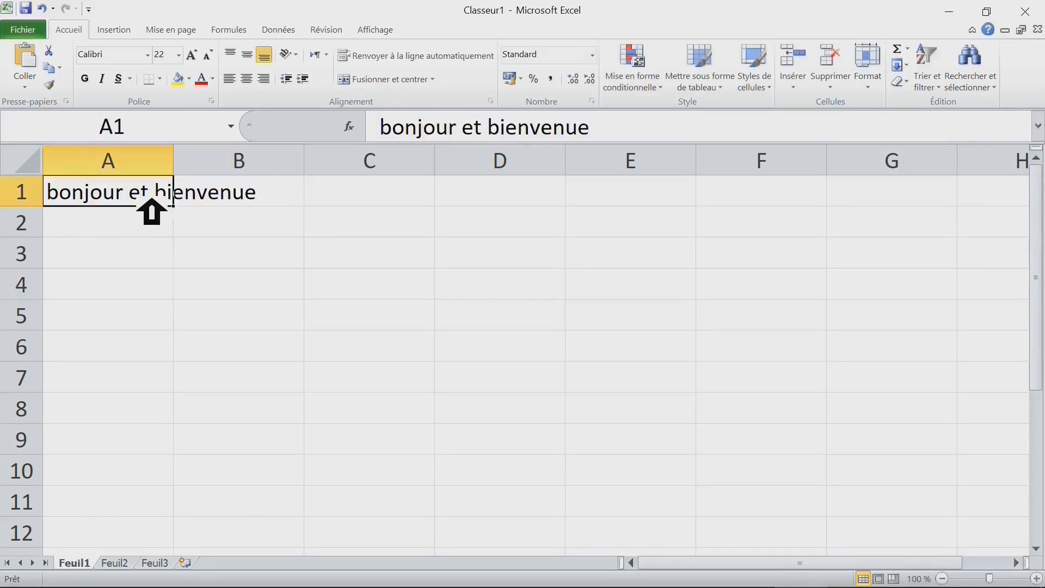
Increase the font size of the text in cell A1 to 36
{"action": "left_click", "coordinate": [183, 53]}
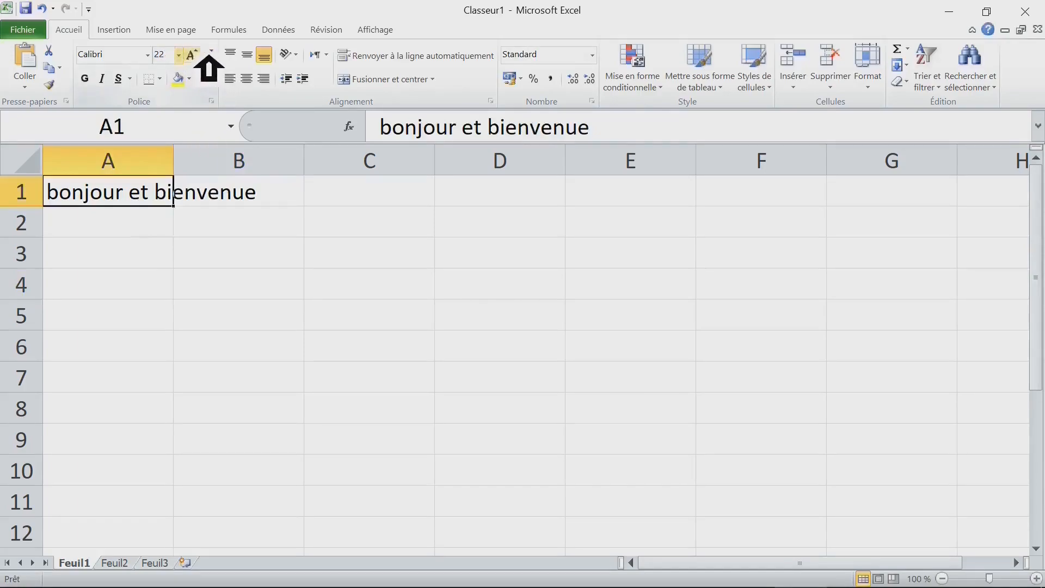
{"action": "left_click", "coordinate": [192, 54]}
{"action": "left_click", "coordinate": [191, 54]}
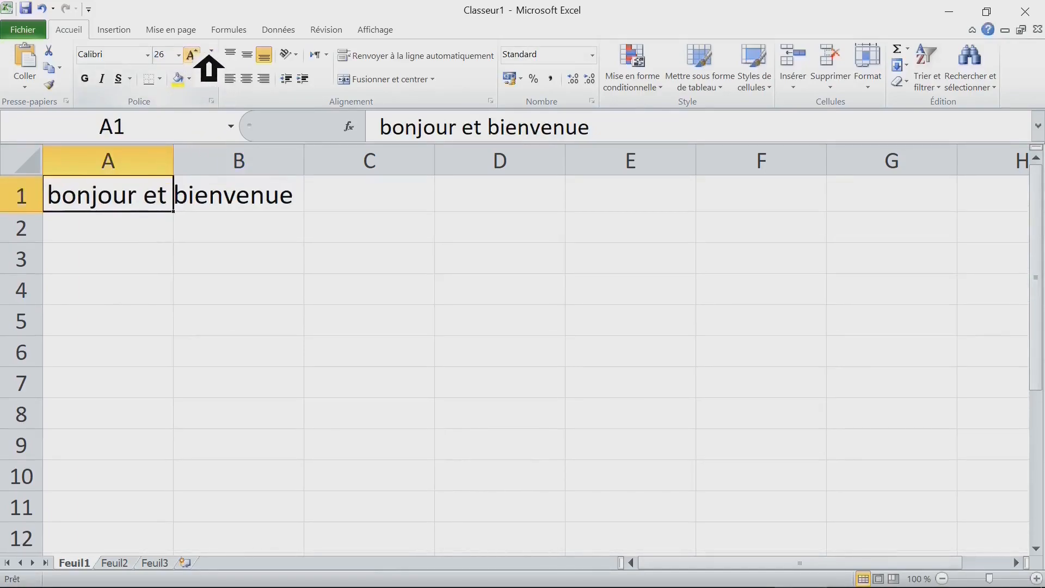
{"action": "left_click", "coordinate": [192, 55]}
{"action": "left_click", "coordinate": [192, 55]}
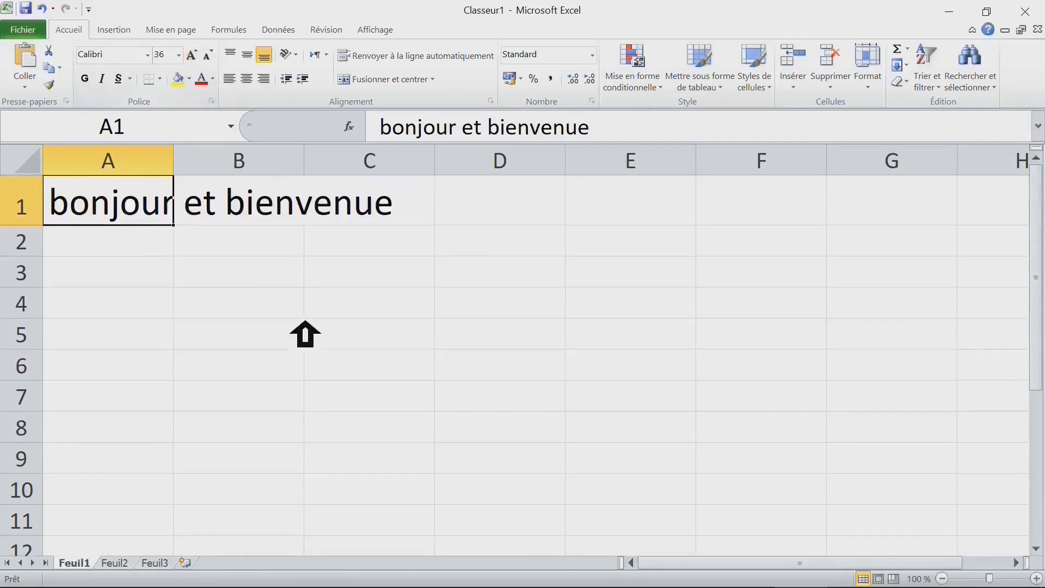
{"action": "left_click", "coordinate": [358, 308]}
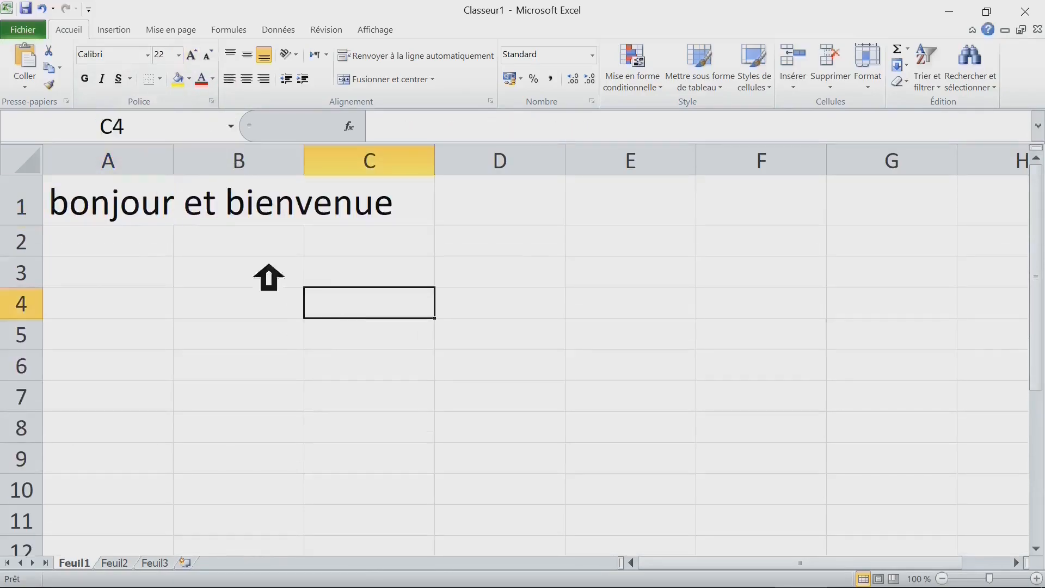
{"action": "left_click", "coordinate": [144, 173]}
{"action": "left_click_drag", "start_coordinate": [256, 170], "coordinate": [285, 177]}
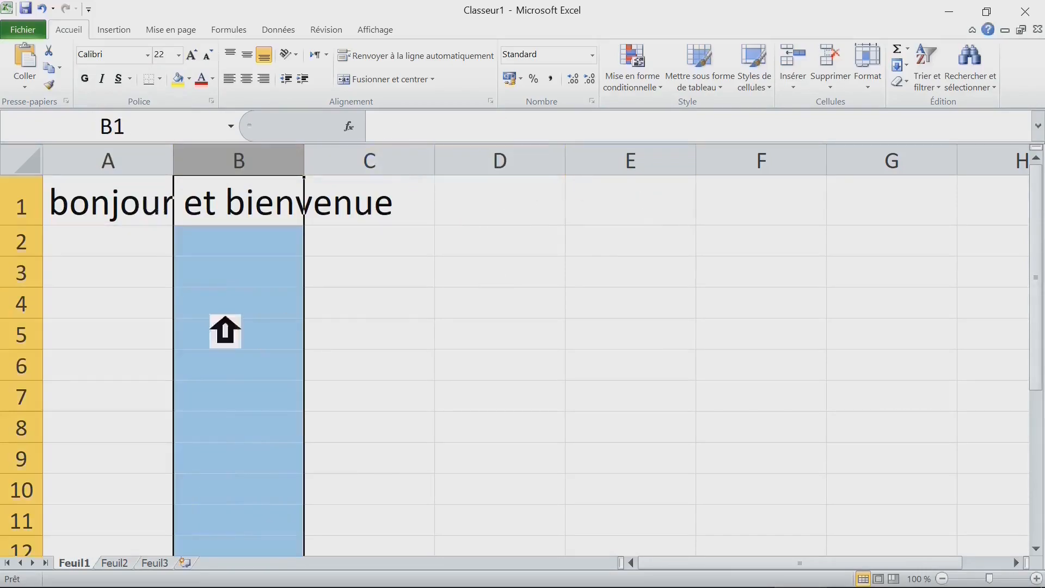
{"action": "left_click", "coordinate": [38, 241]}
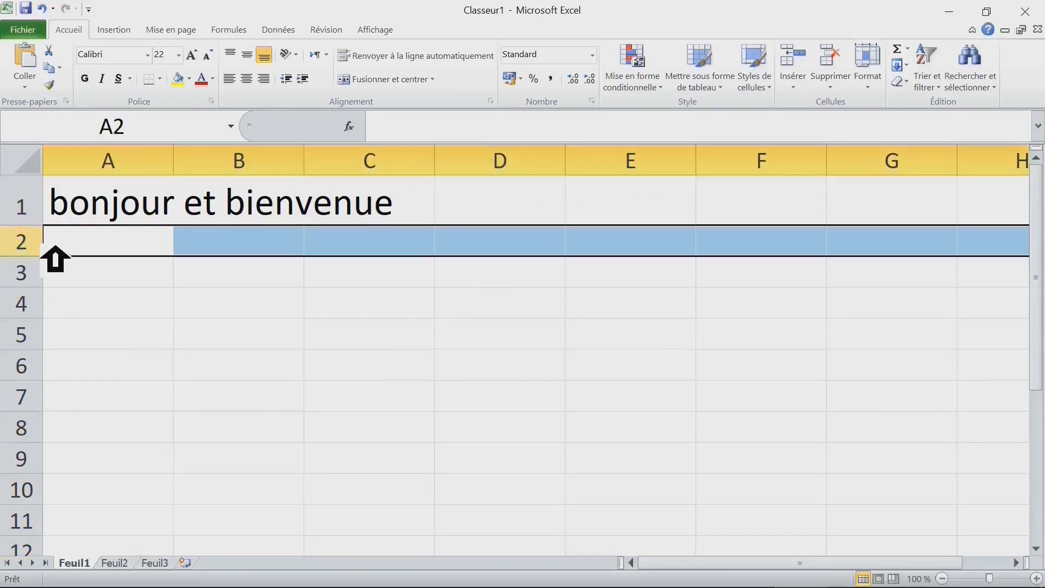
{"action": "left_click", "coordinate": [22, 297]}
{"action": "left_click", "coordinate": [169, 248]}
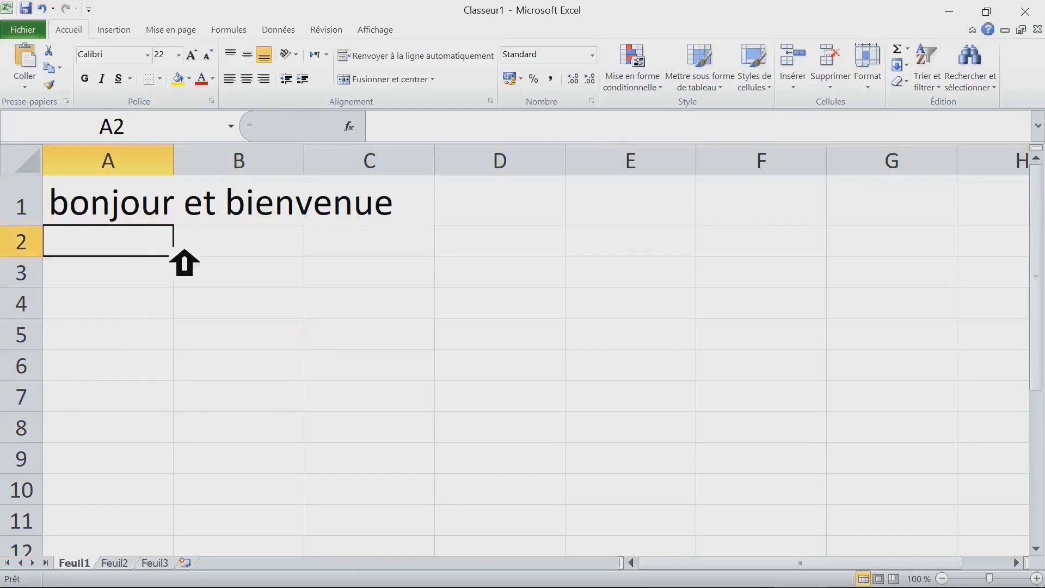
{"action": "left_click", "coordinate": [248, 244]}
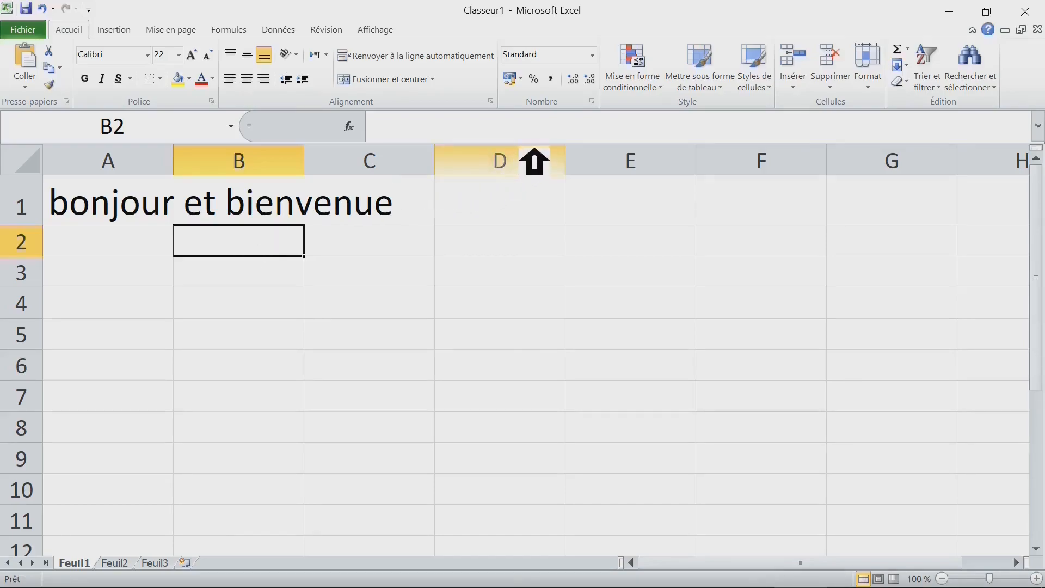
{"action": "left_click", "coordinate": [403, 306]}
{"action": "left_click", "coordinate": [547, 280]}
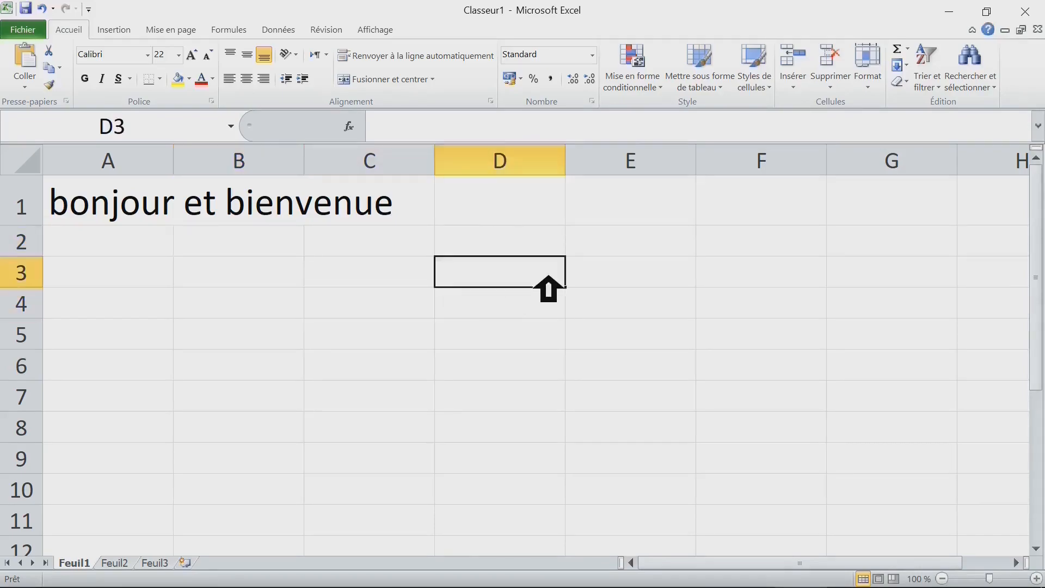
{"action": "left_click", "coordinate": [542, 241]}
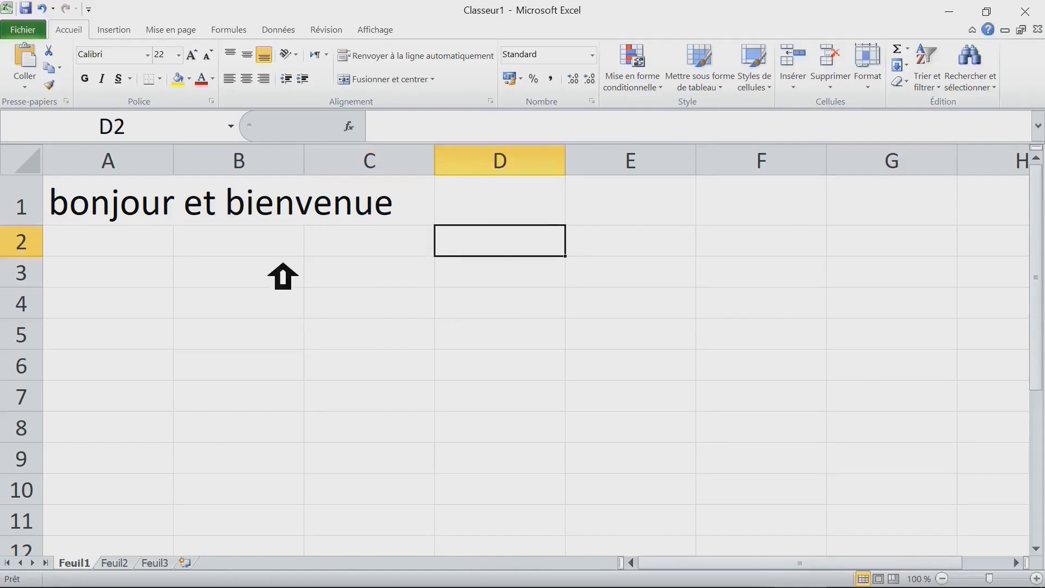
{"action": "left_click", "coordinate": [248, 281]}
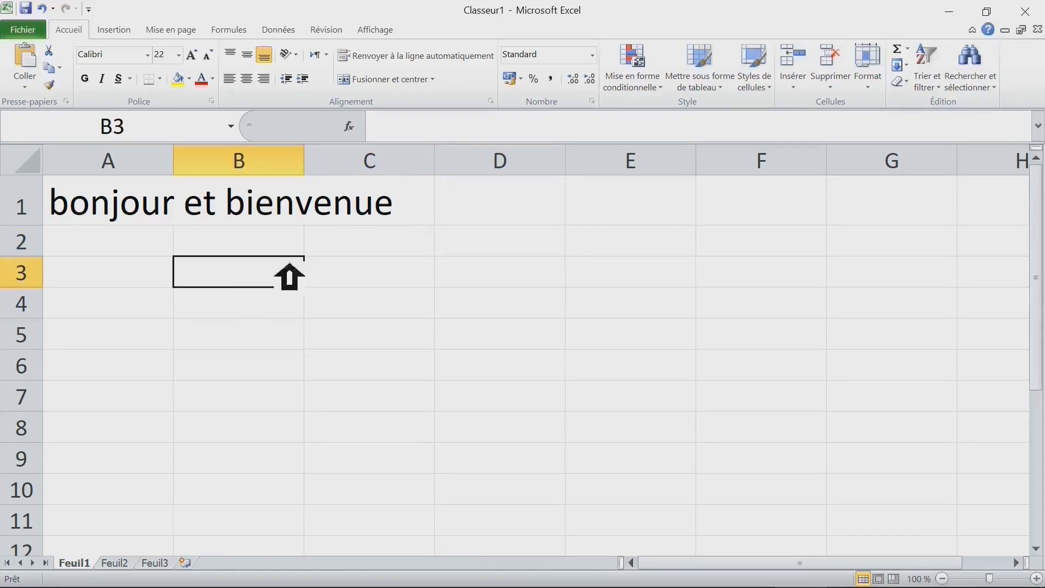
Enter the formula =AUJOURDHUI() in cell D1 to insert today's date, and check it in the formula bar
{"action": "left_click", "coordinate": [509, 216]}
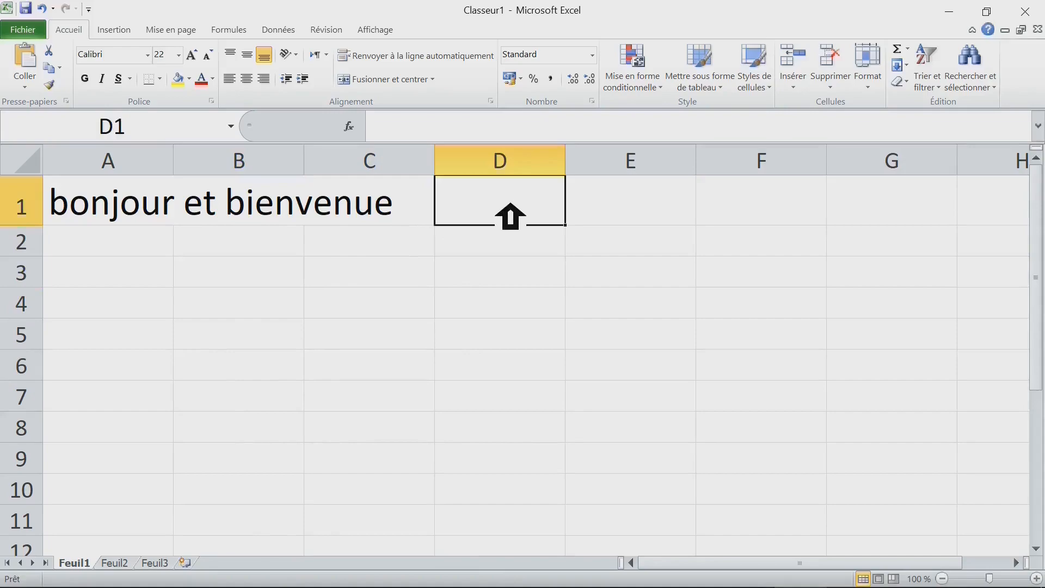
{"action": "type", "text": "="}
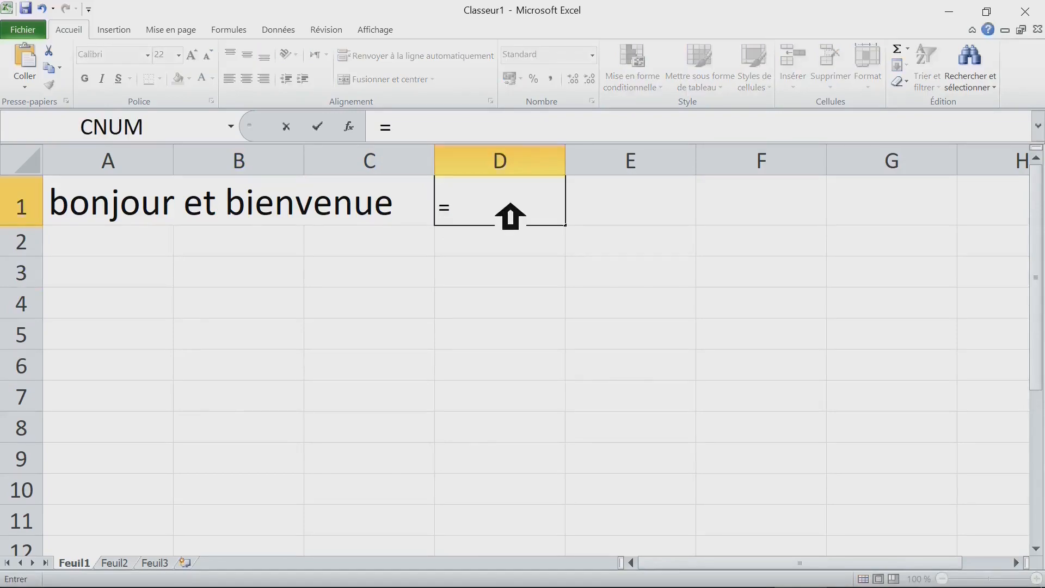
{"action": "type", "text": "auj"}
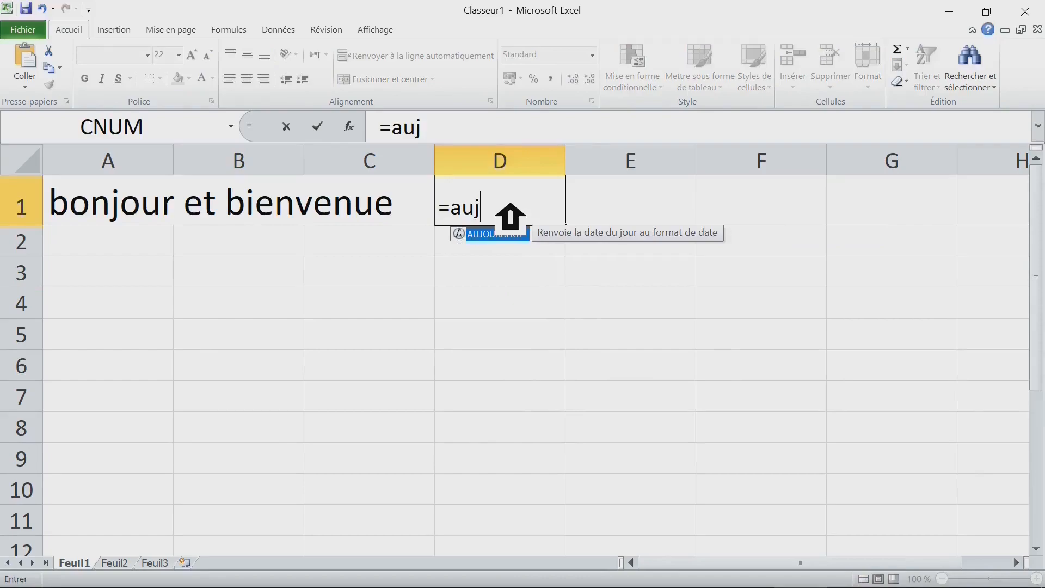
{"action": "key", "text": "BackSpace"}
{"action": "type", "text": "j"}
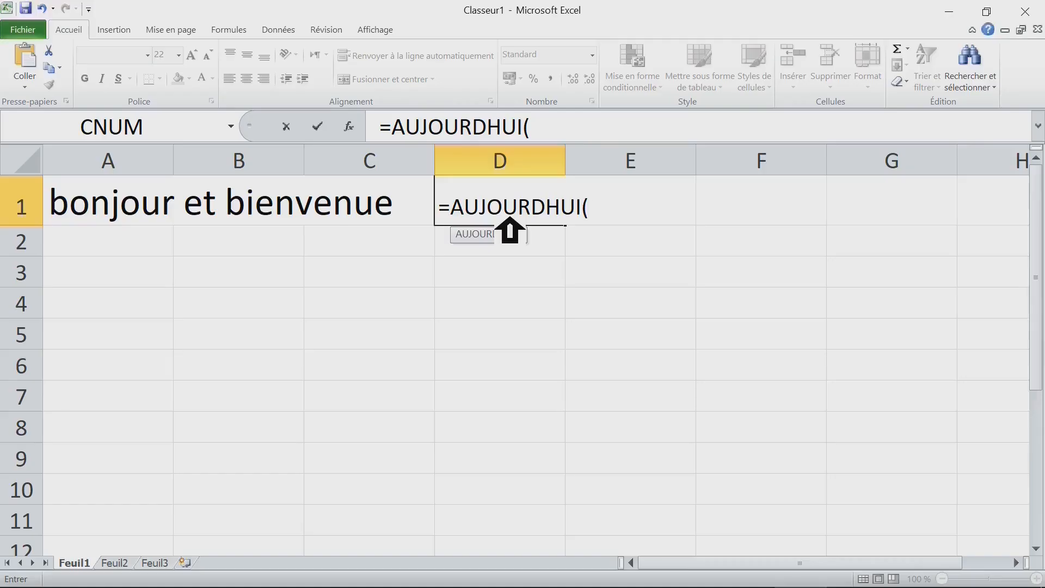
{"action": "type", "text": ")"}
{"action": "key", "text": "Return"}
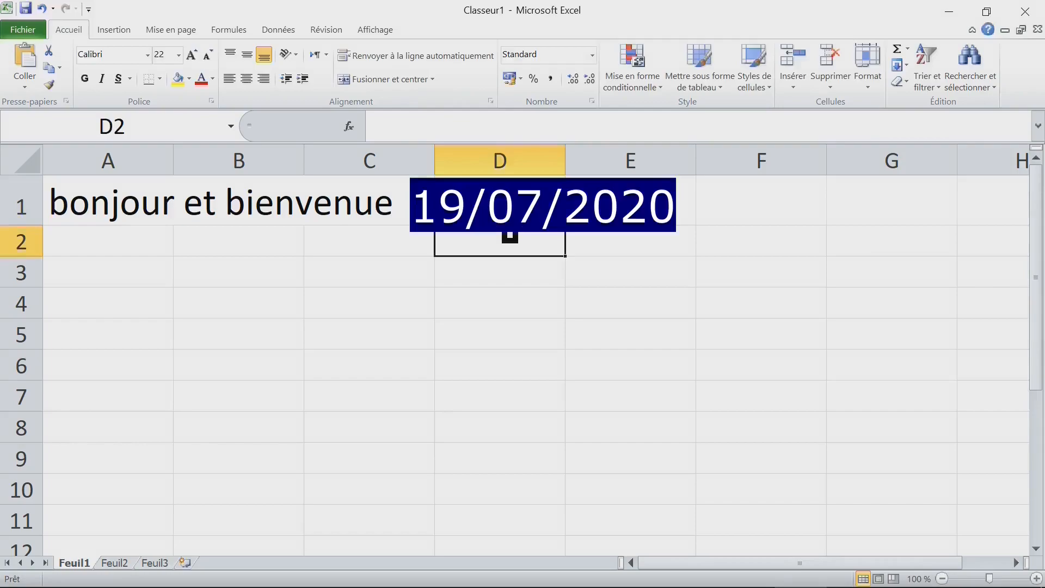
{"action": "left_click", "coordinate": [520, 221]}
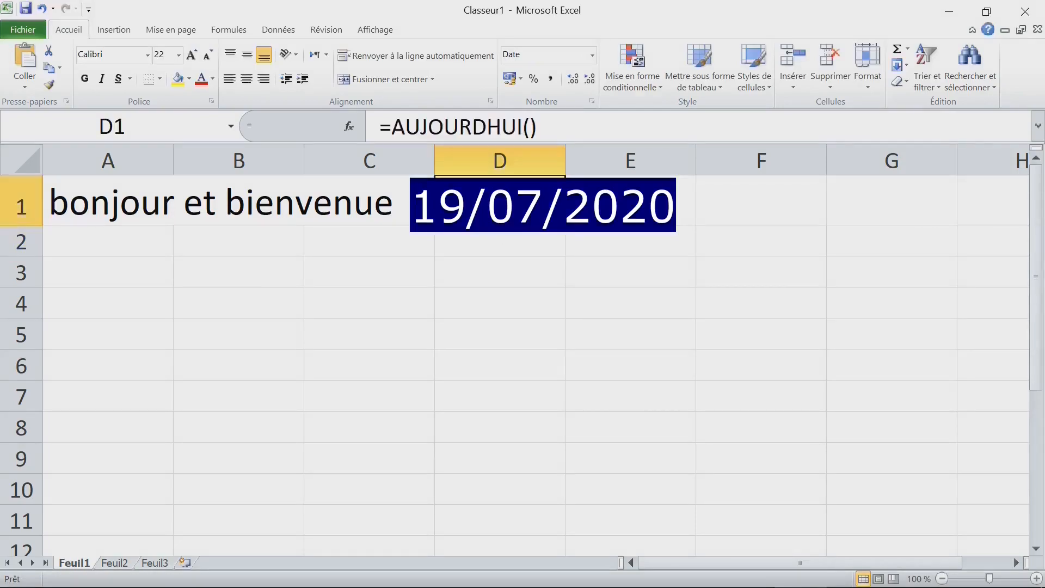
{"action": "left_click", "coordinate": [681, 218]}
{"action": "left_click", "coordinate": [741, 216]}
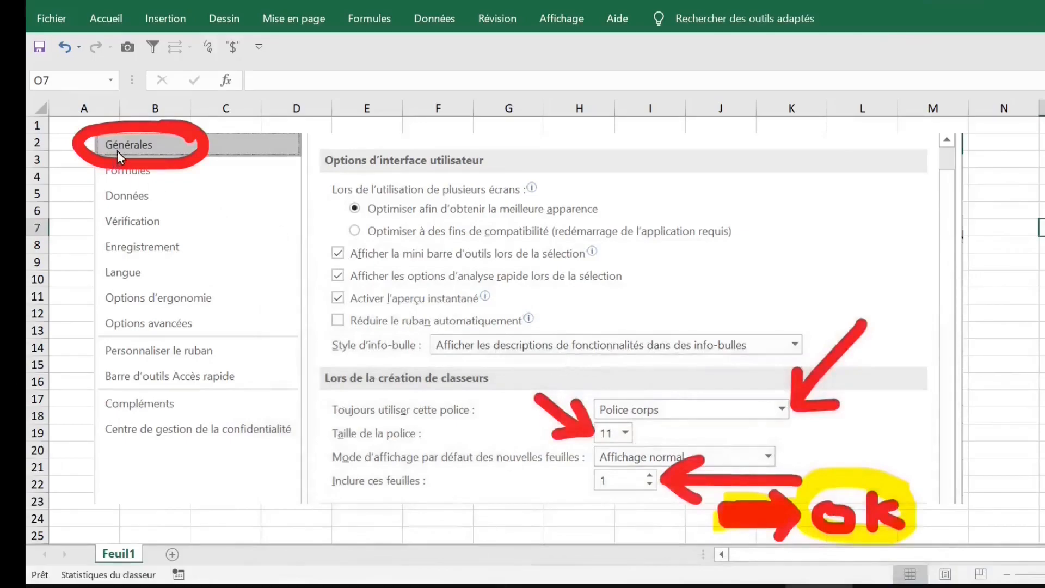
Add a new sheet to the other open workbook and open the general Excel options
{"action": "left_click", "coordinate": [172, 554]}
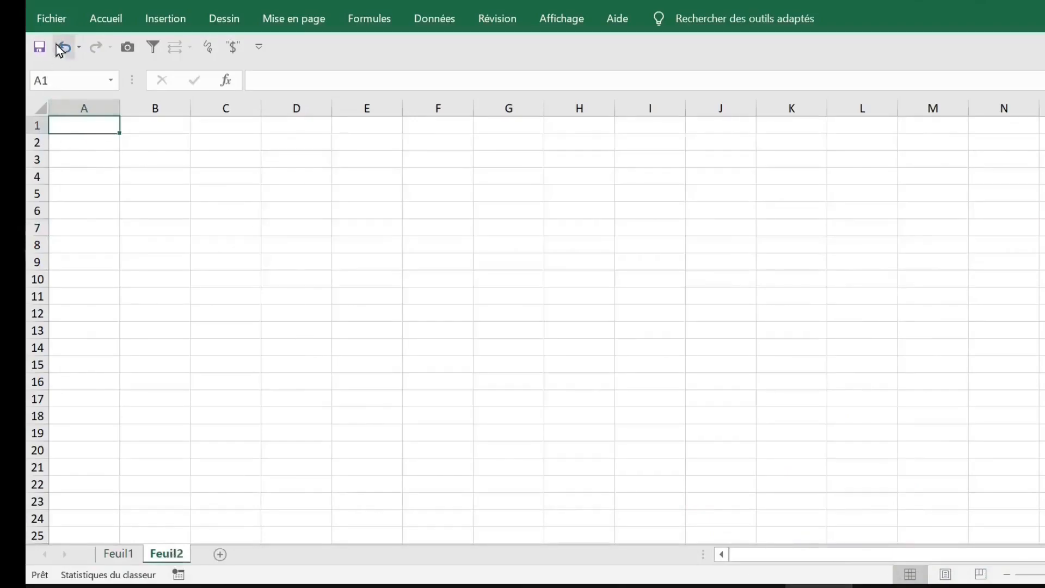
{"action": "left_click", "coordinate": [51, 18]}
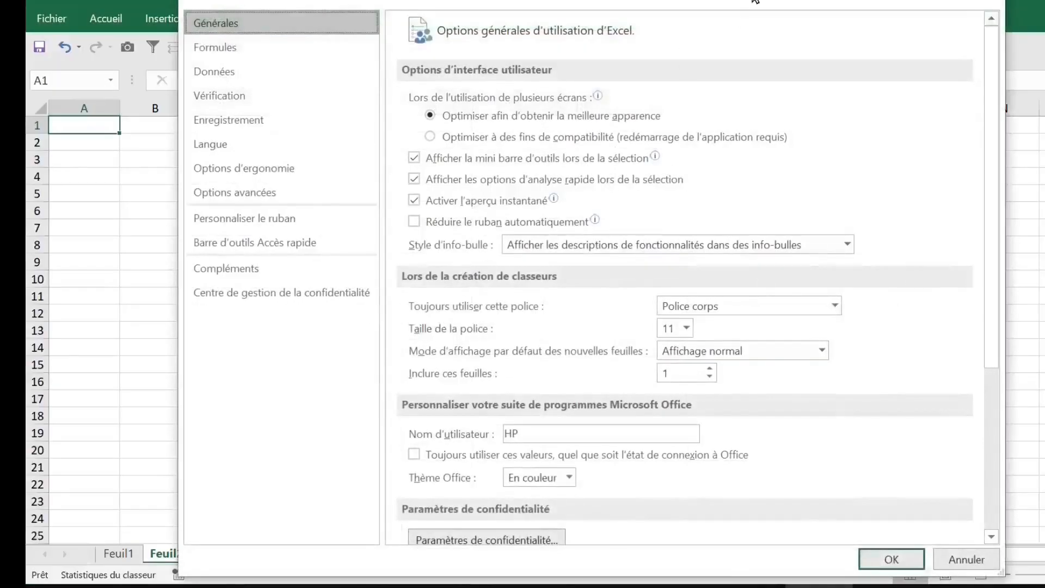
{"action": "left_click_drag", "start_coordinate": [756, 1], "coordinate": [736, 7]}
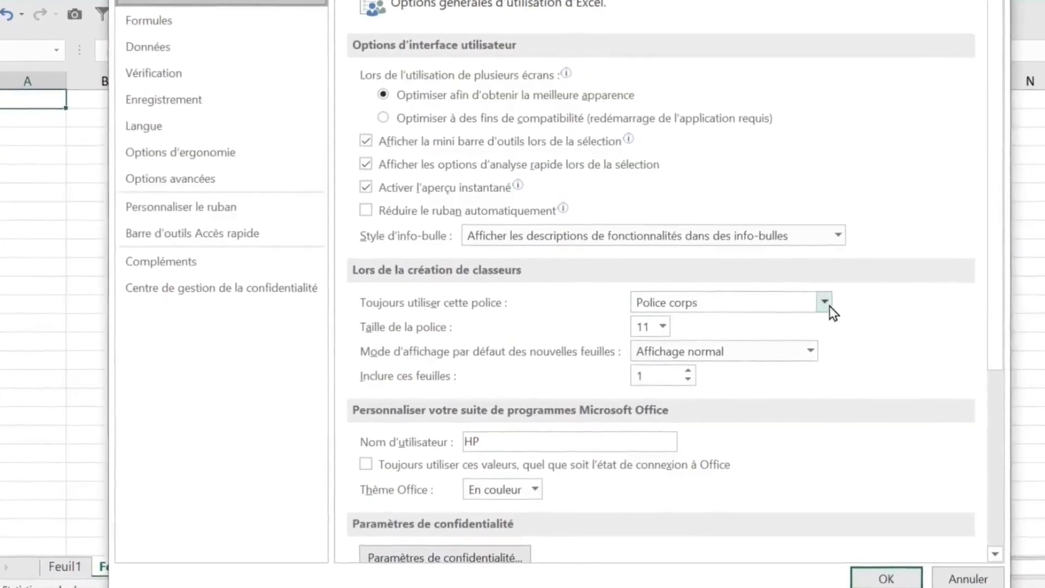
Keep Police corps as the font for new workbooks and set the default font size to 28
{"action": "left_click", "coordinate": [833, 302]}
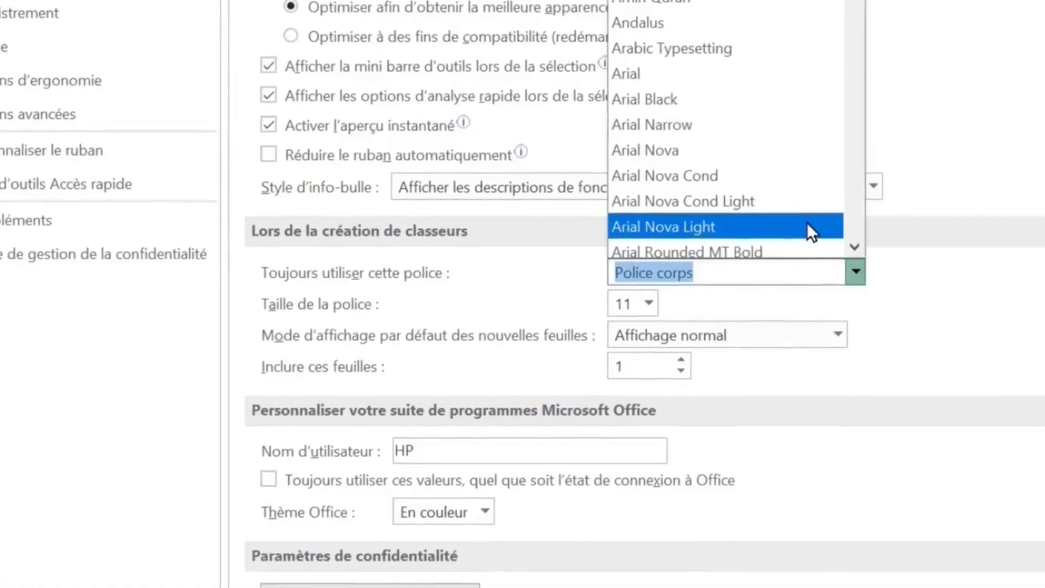
{"action": "left_click", "coordinate": [799, 240]}
{"action": "left_click", "coordinate": [646, 299]}
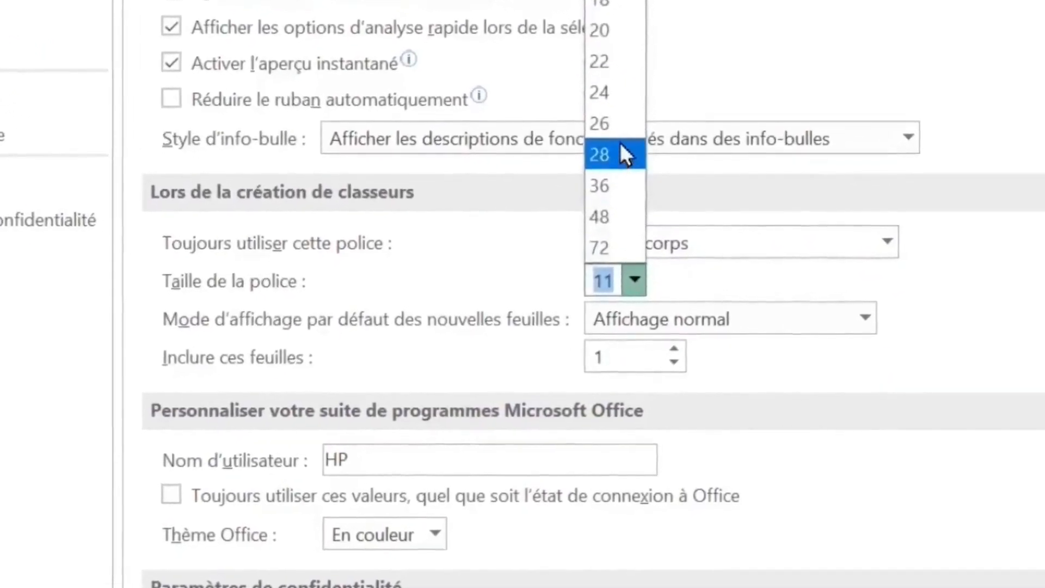
{"action": "left_click", "coordinate": [619, 144]}
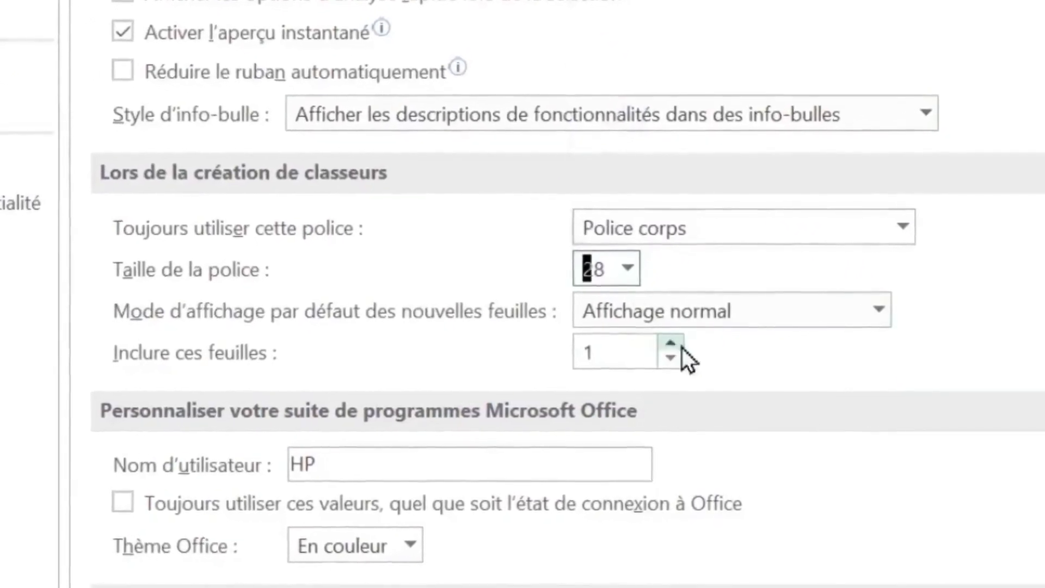
Set new workbooks to include 10 sheets, apply the options and dismiss the restart notice
{"action": "left_click", "coordinate": [634, 357]}
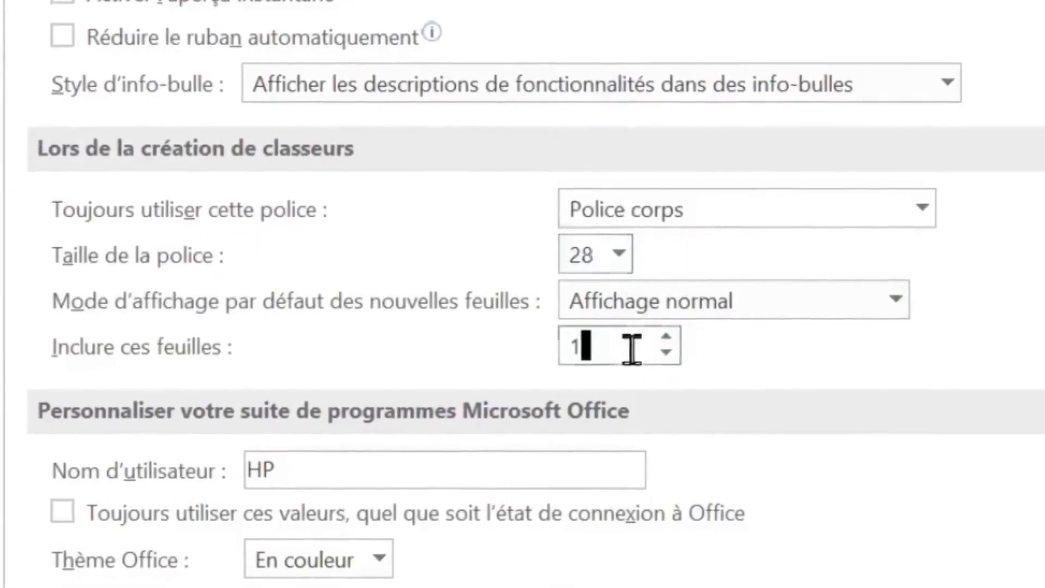
{"action": "left_click_drag", "start_coordinate": [607, 346], "coordinate": [531, 347]}
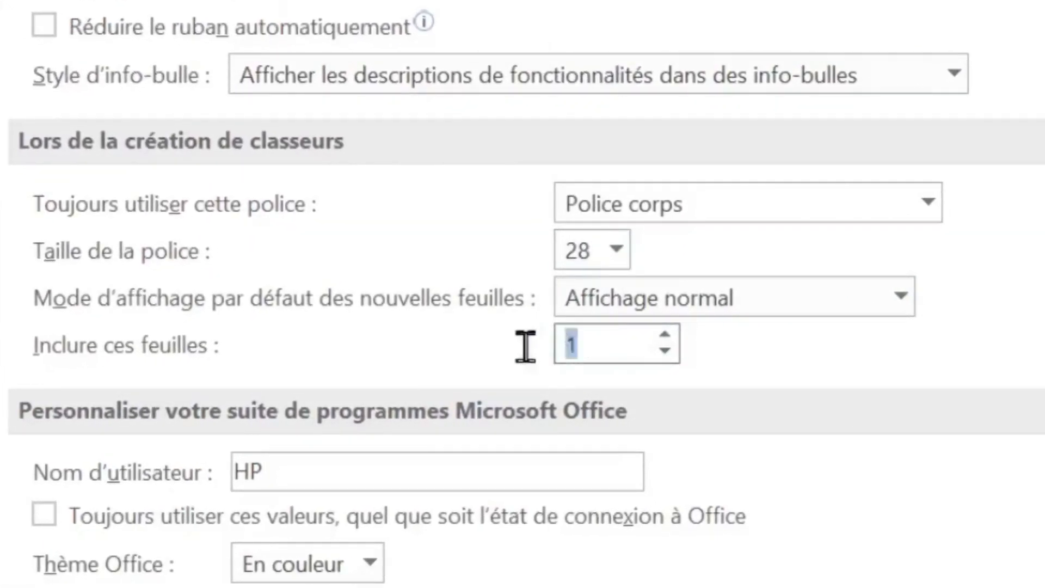
{"action": "type", "text": "10"}
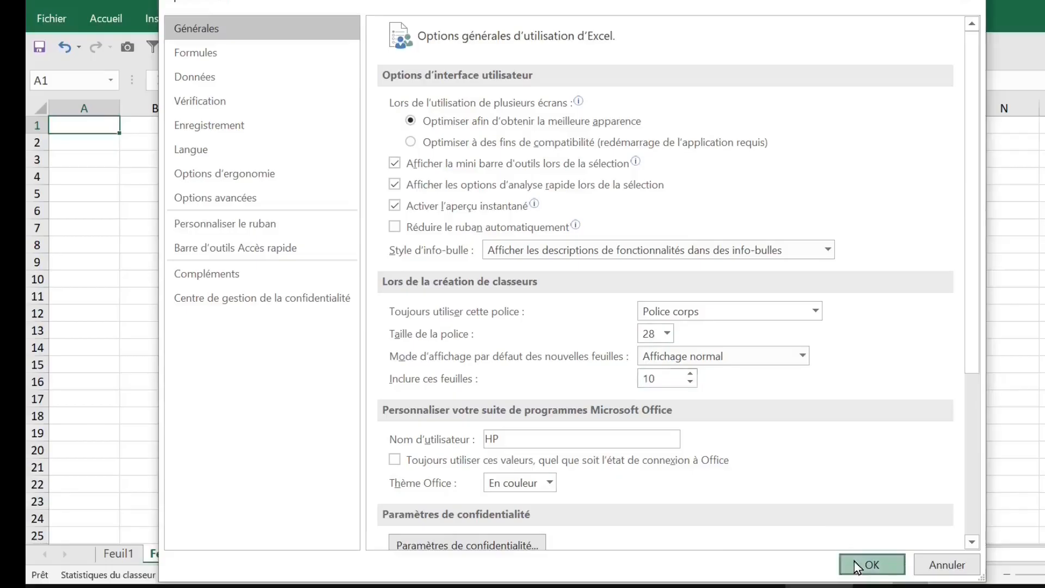
{"action": "left_click", "coordinate": [861, 562]}
{"action": "left_click", "coordinate": [602, 343]}
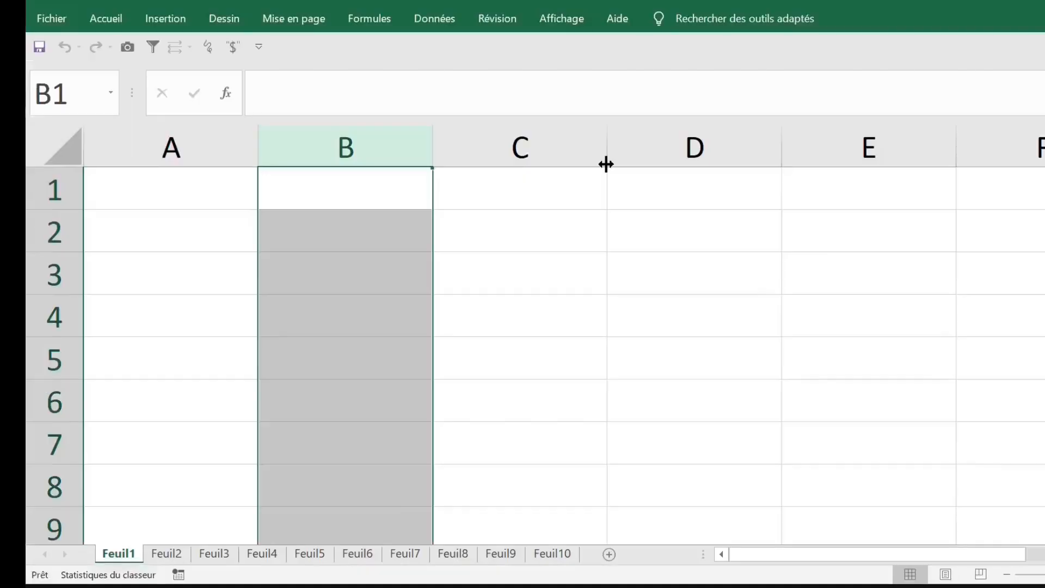
Enter the formula =AUJOURDHUI() in cell C2 of Feuil1 in the new ten-sheet workbook
{"action": "left_click", "coordinate": [543, 300]}
{"action": "left_click", "coordinate": [570, 245]}
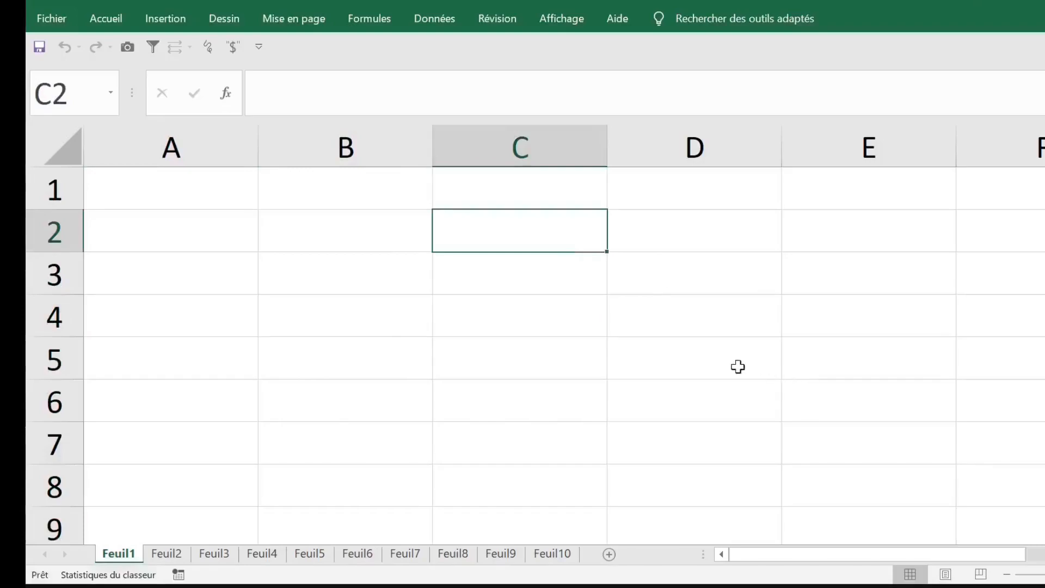
{"action": "scroll", "coordinate": [718, 367], "scroll_direction": "down", "scroll_amount": 8}
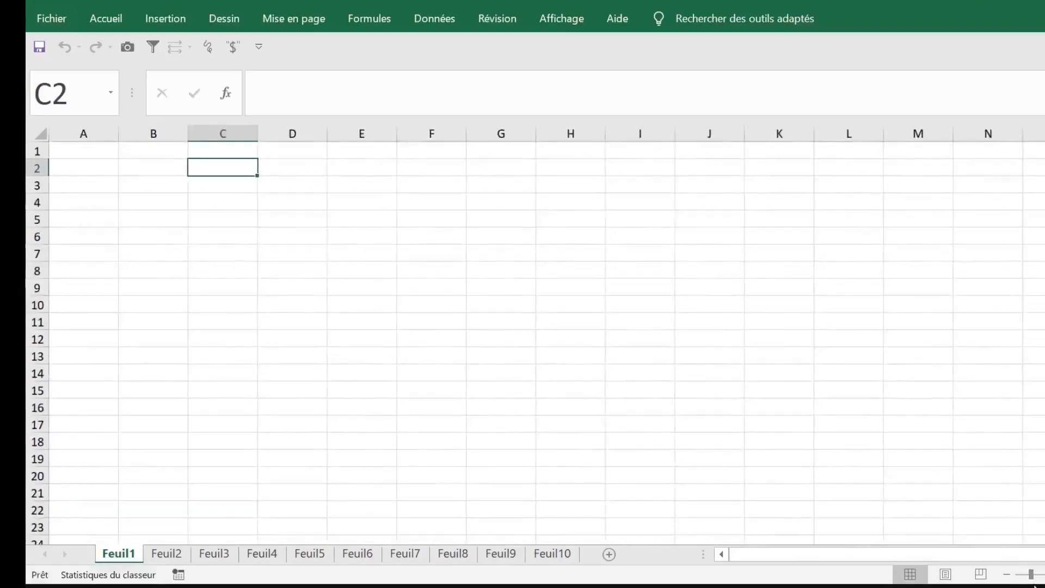
{"action": "mouse_move", "coordinate": [1030, 575]}
{"action": "left_mouse_down"}
{"action": "mouse_move", "coordinate": [1041, 575]}
{"action": "mouse_move", "coordinate": [1033, 578]}
{"action": "left_mouse_up"}
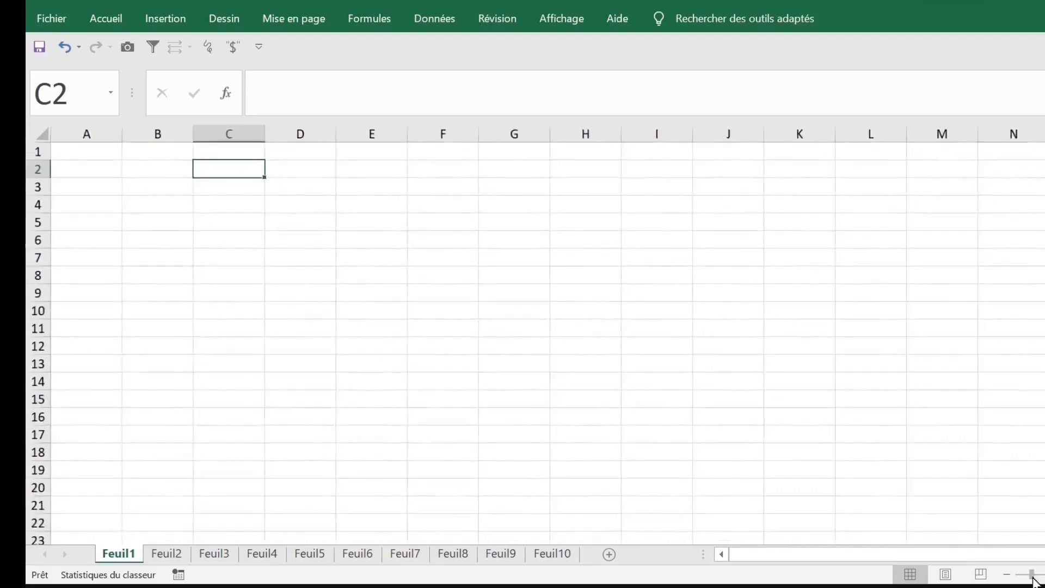
{"action": "left_click", "coordinate": [378, 178]}
{"action": "scroll", "coordinate": [638, 259], "scroll_direction": "up", "scroll_amount": 5, "text": "ctrl"}
{"action": "left_click", "coordinate": [511, 212]}
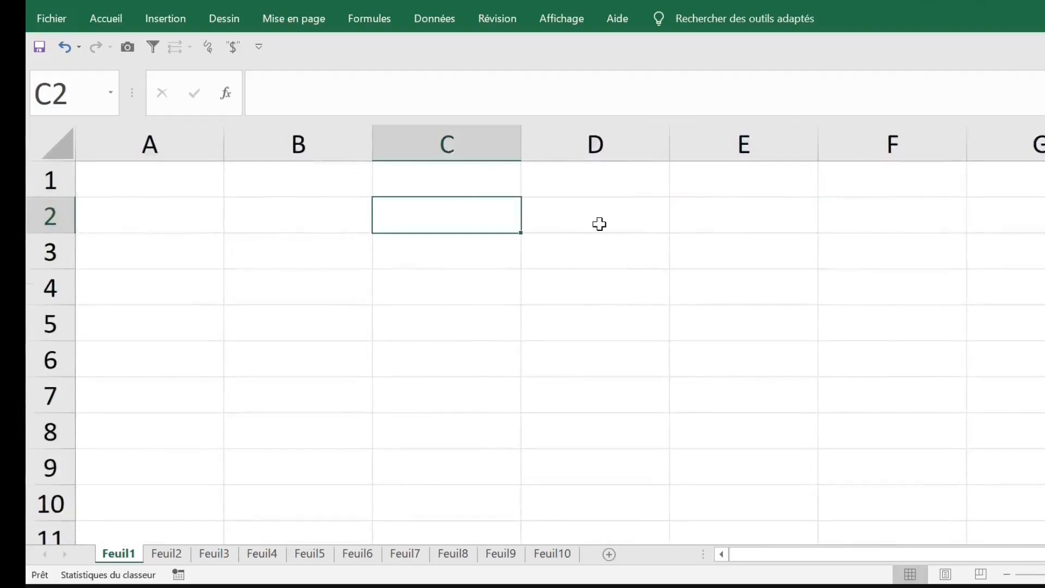
{"action": "type", "text": "=a"}
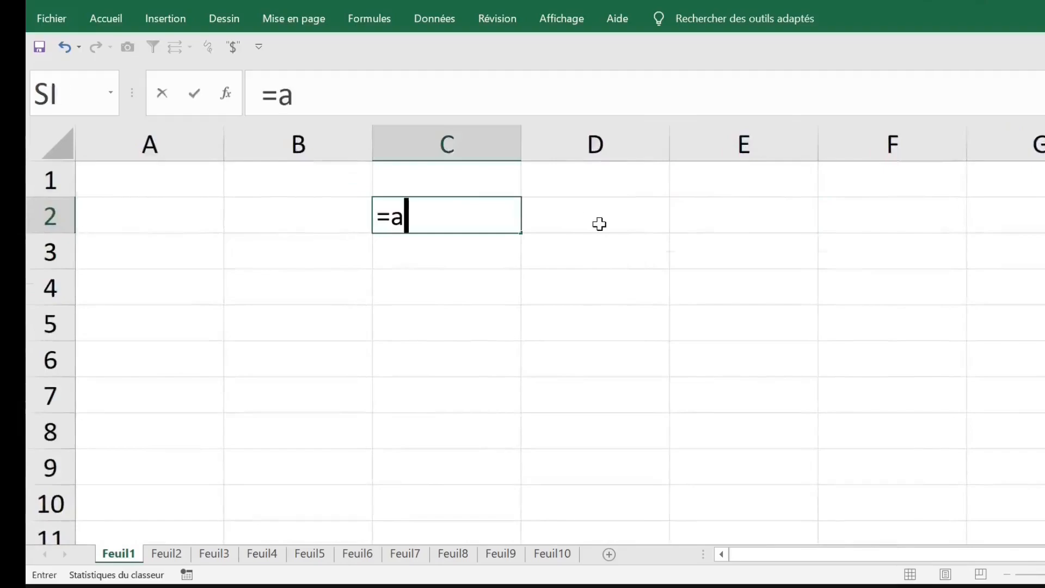
{"action": "type", "text": "ujourd"}
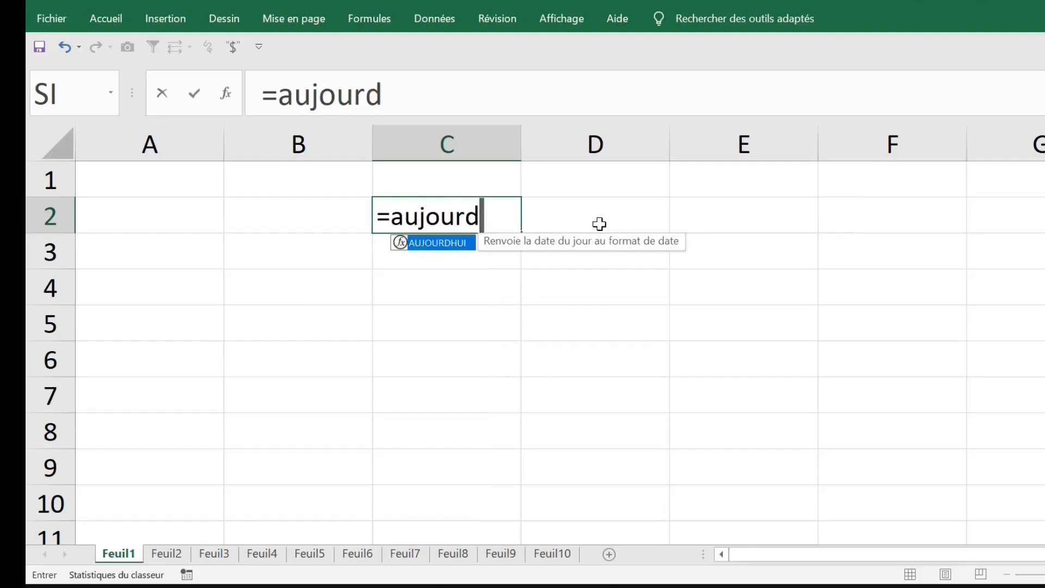
{"action": "key", "text": "Tab"}
{"action": "type", "text": ")"}
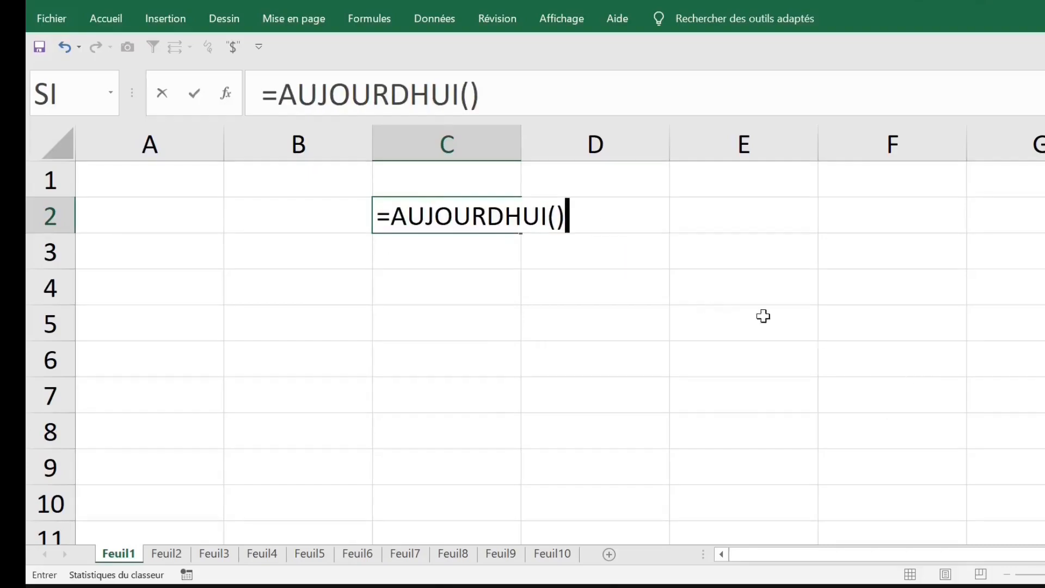
{"action": "key", "text": "Return"}
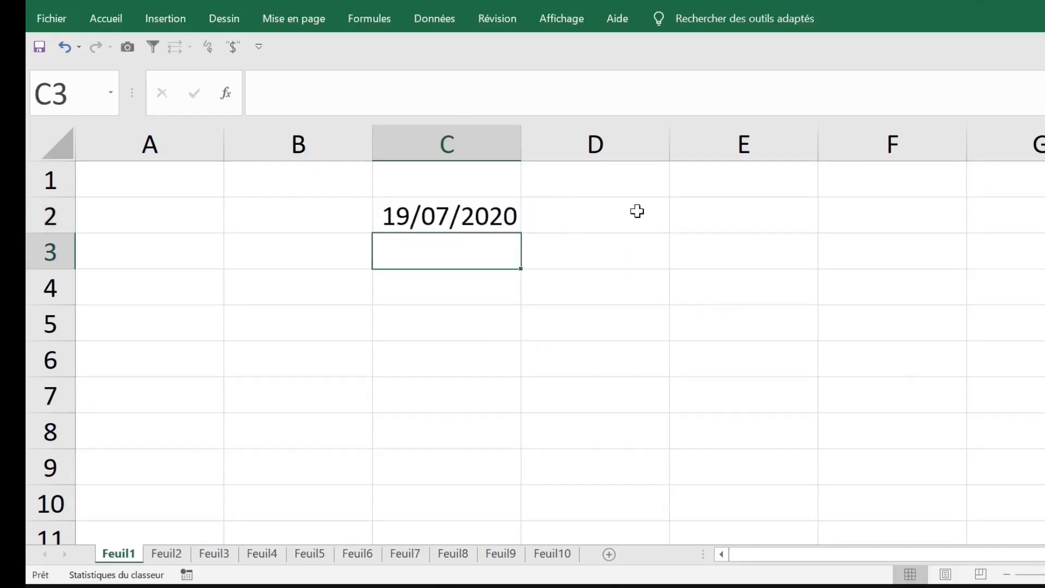
Examine the text size of cell C2's formula in the formula bar at different sheet zoom levels
{"action": "left_click", "coordinate": [472, 223]}
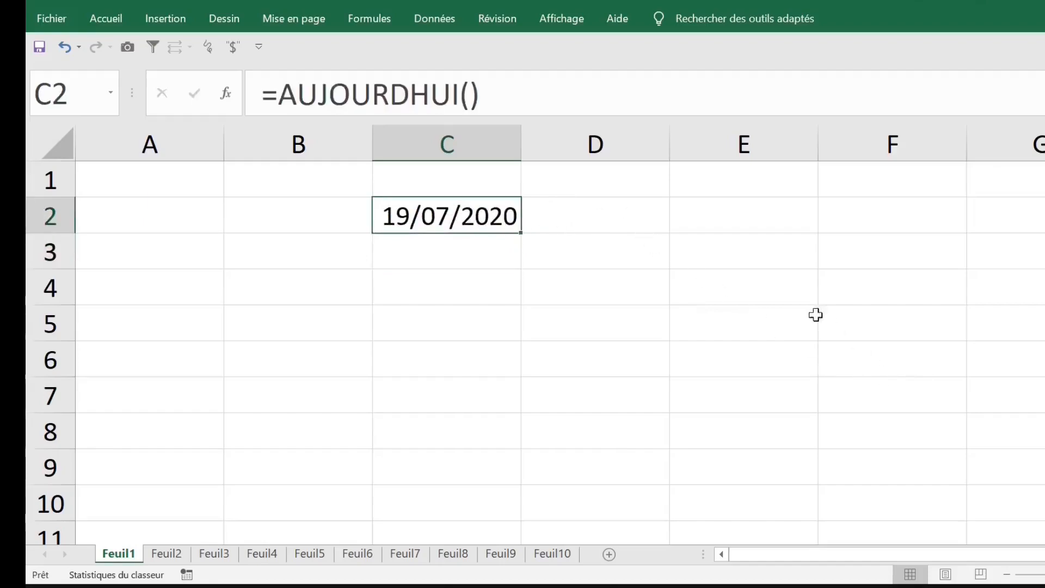
{"action": "scroll", "coordinate": [798, 311], "scroll_direction": "down", "scroll_amount": 2}
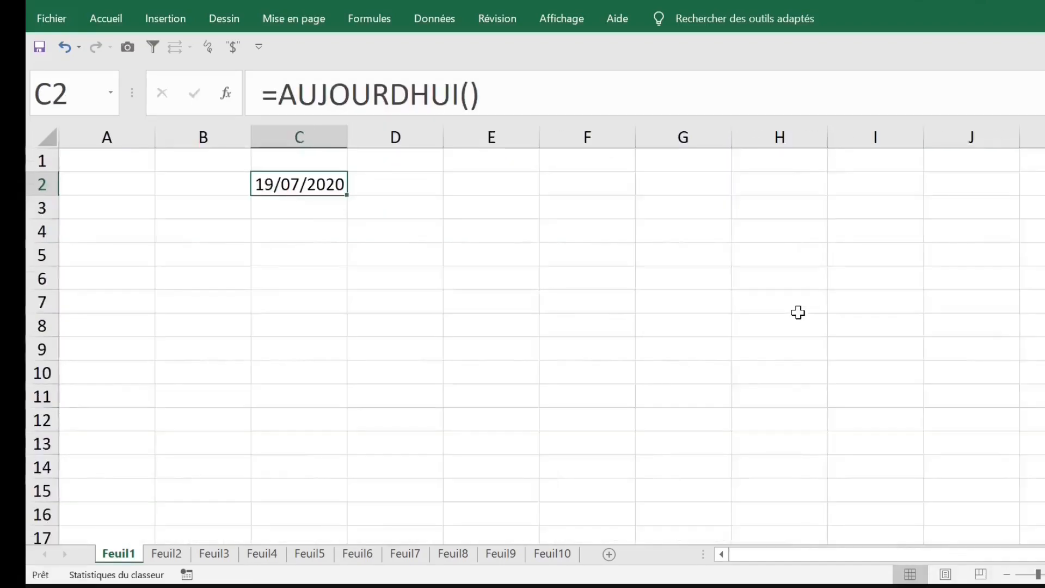
{"action": "scroll", "coordinate": [798, 312], "scroll_direction": "down", "scroll_amount": 1}
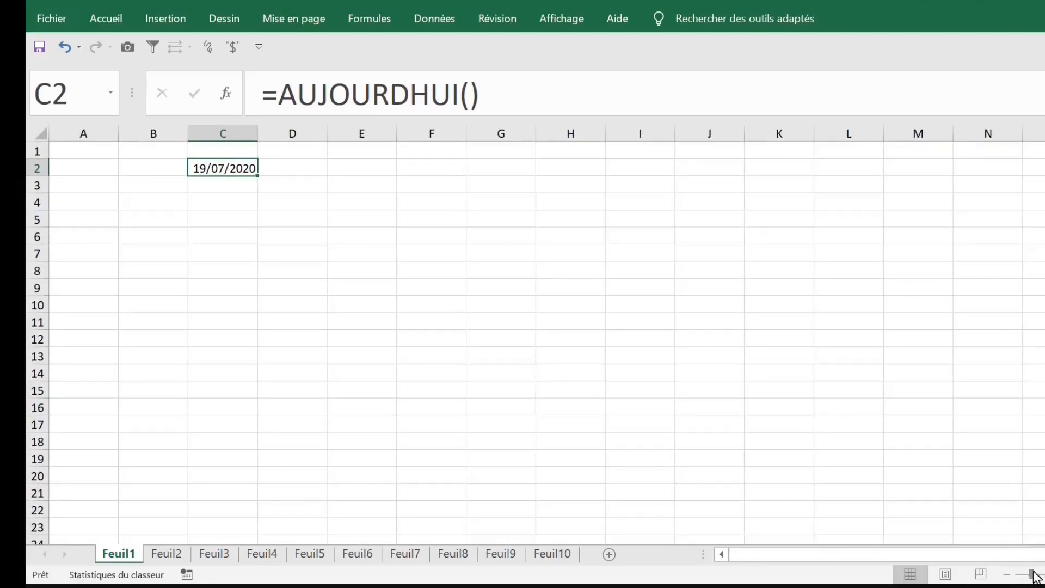
{"action": "left_click", "coordinate": [516, 93]}
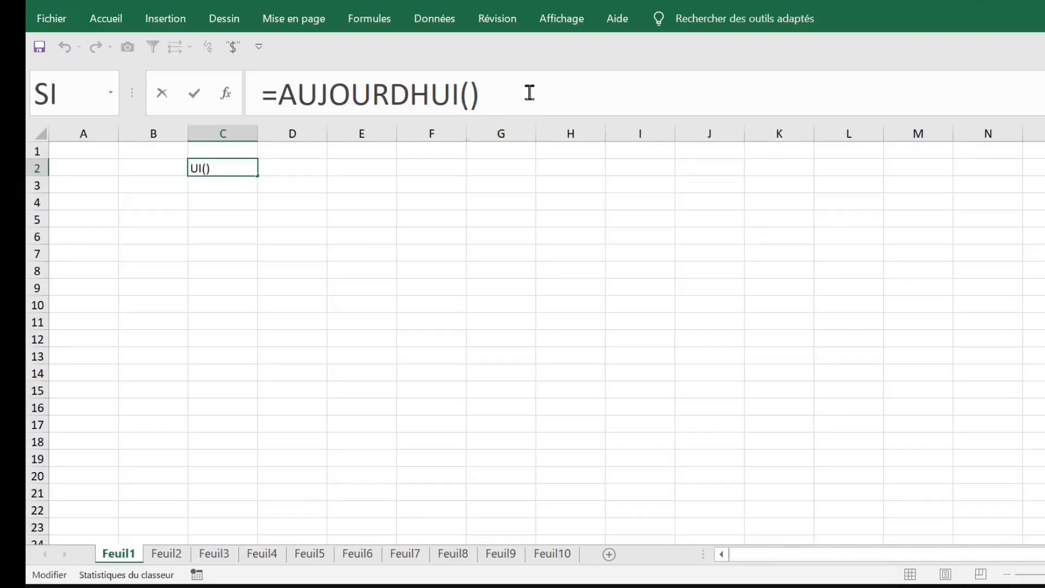
{"action": "left_click_drag", "start_coordinate": [534, 93], "coordinate": [253, 93]}
{"action": "left_click", "coordinate": [515, 91]}
{"action": "key", "text": "ctrl+Return"}
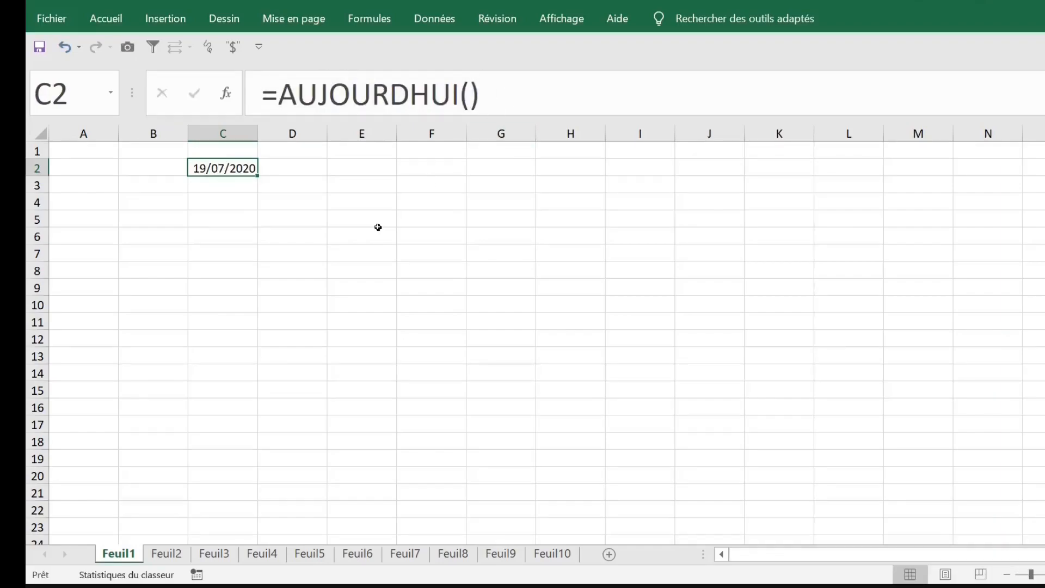
{"action": "scroll", "coordinate": [377, 227], "scroll_direction": "down", "scroll_amount": 8}
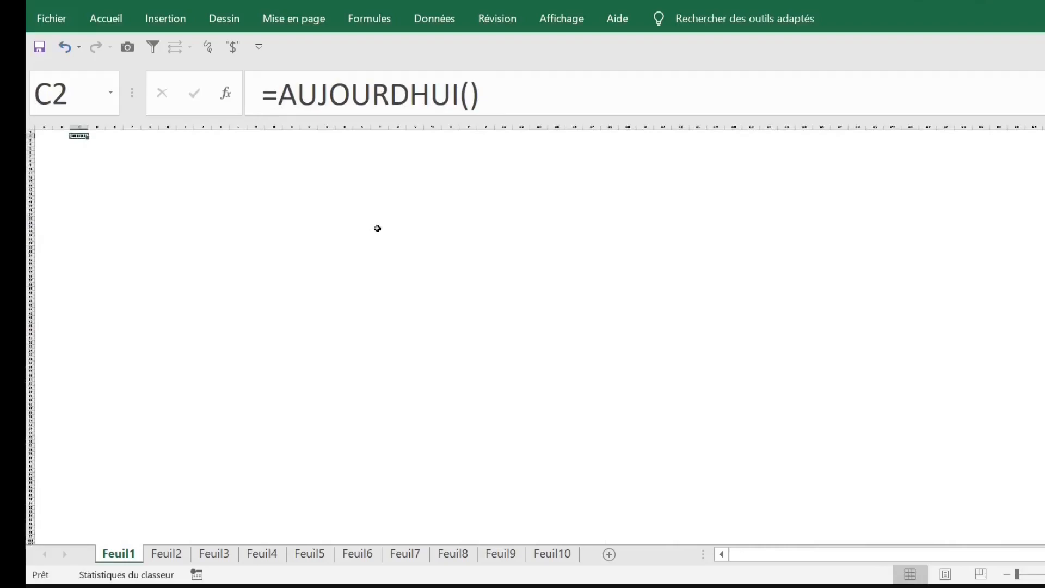
{"action": "scroll", "coordinate": [377, 228], "scroll_direction": "up", "scroll_amount": 8}
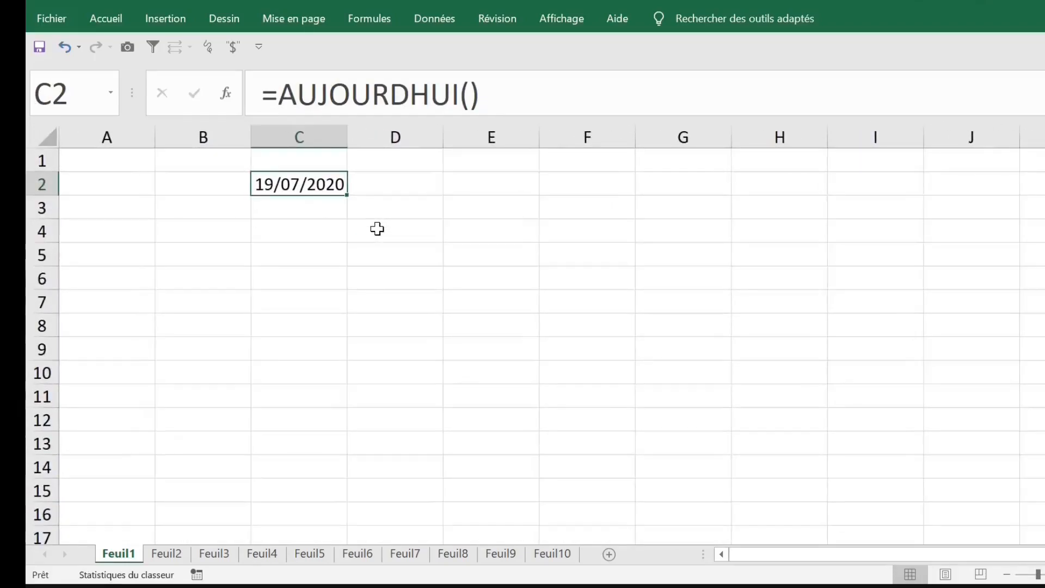
{"action": "scroll", "coordinate": [378, 228], "scroll_direction": "down", "scroll_amount": 8}
{"action": "scroll", "coordinate": [377, 228], "scroll_direction": "up", "scroll_amount": 10}
Enter the formula =ALEA.ENTRE.BORNES(1;100) in cell E2 of Feuil1
{"action": "left_click", "coordinate": [466, 188]}
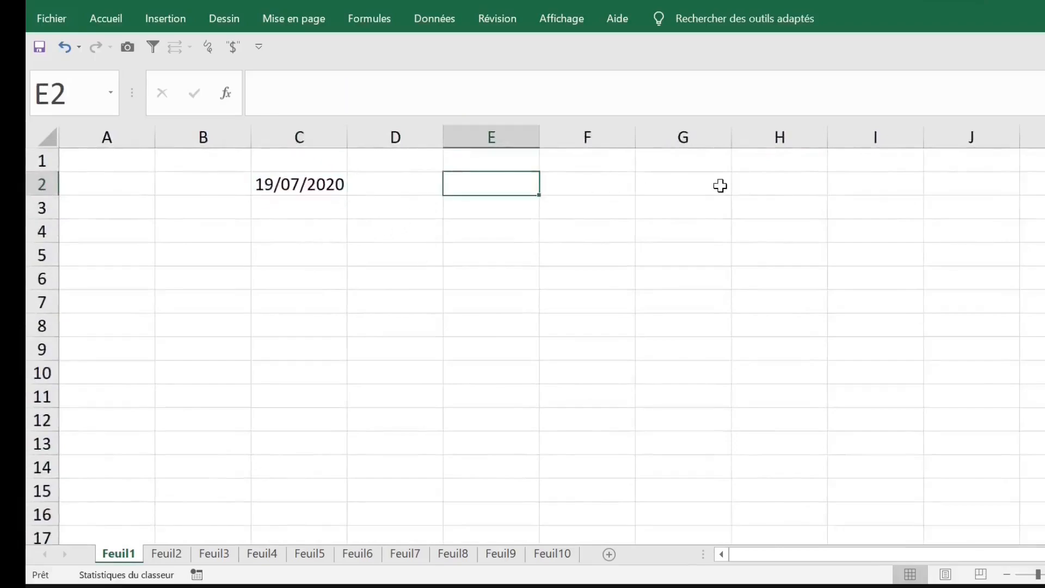
{"action": "type", "text": "=alea"}
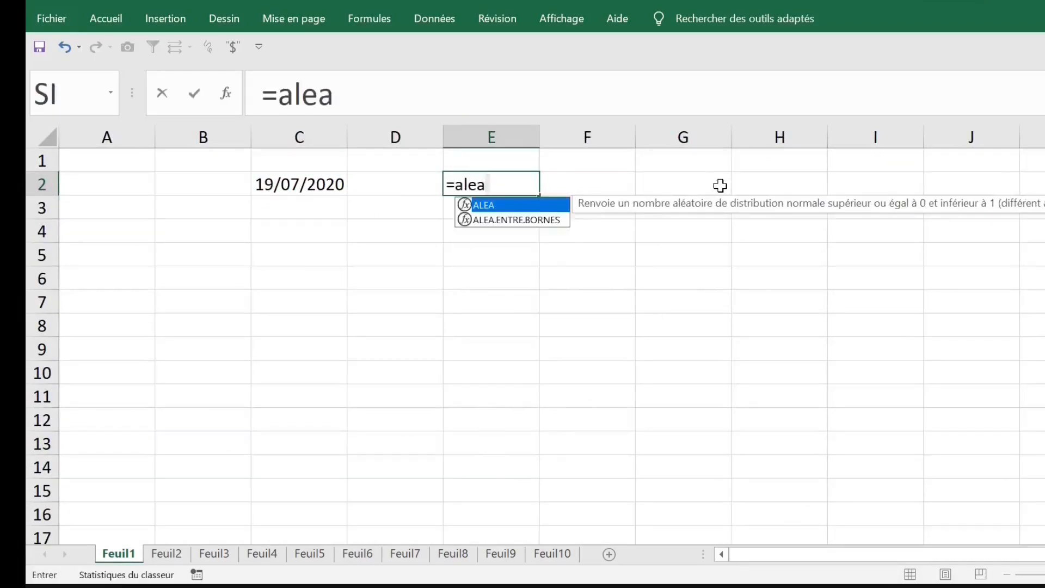
{"action": "left_click", "coordinate": [503, 226]}
{"action": "double_click", "coordinate": [500, 226]}
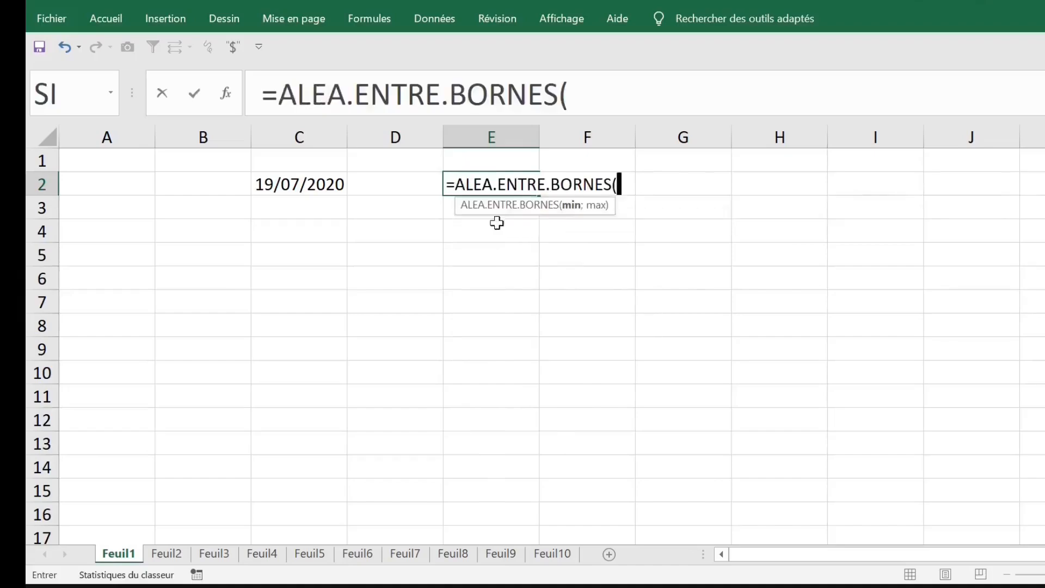
{"action": "type", "text": "1;"}
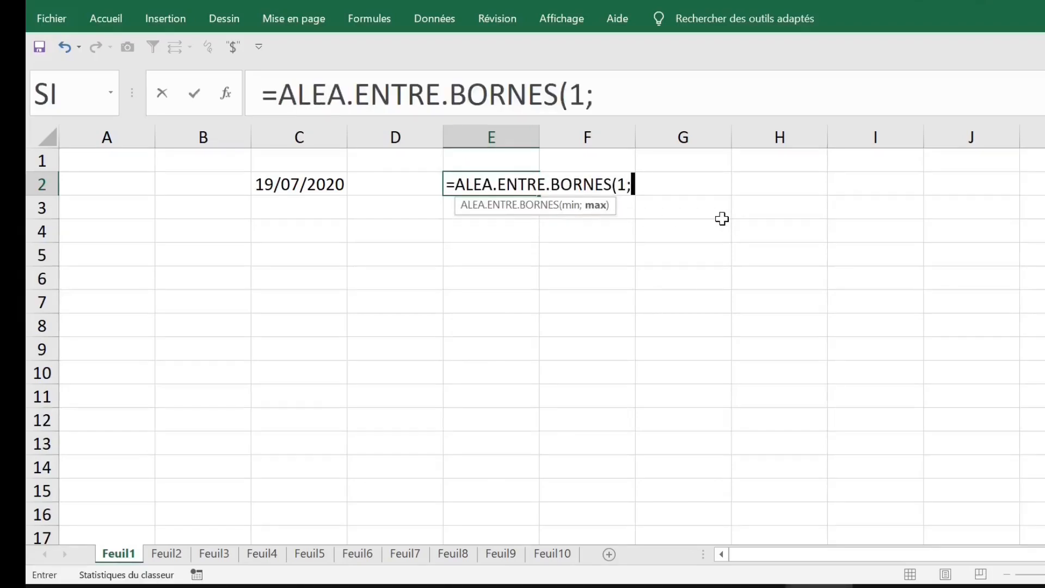
{"action": "type", "text": "100"}
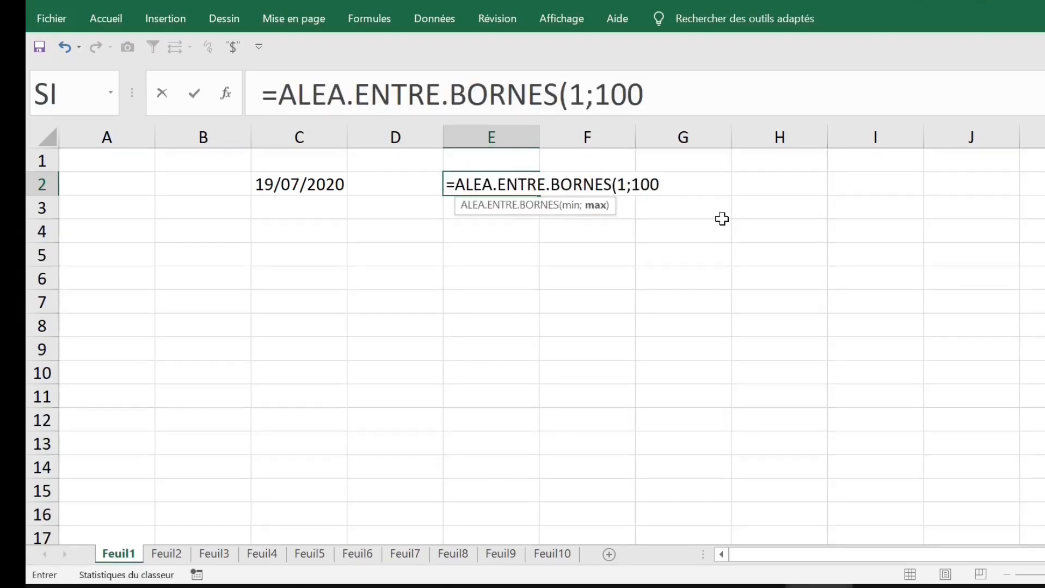
{"action": "key", "text": "Return"}
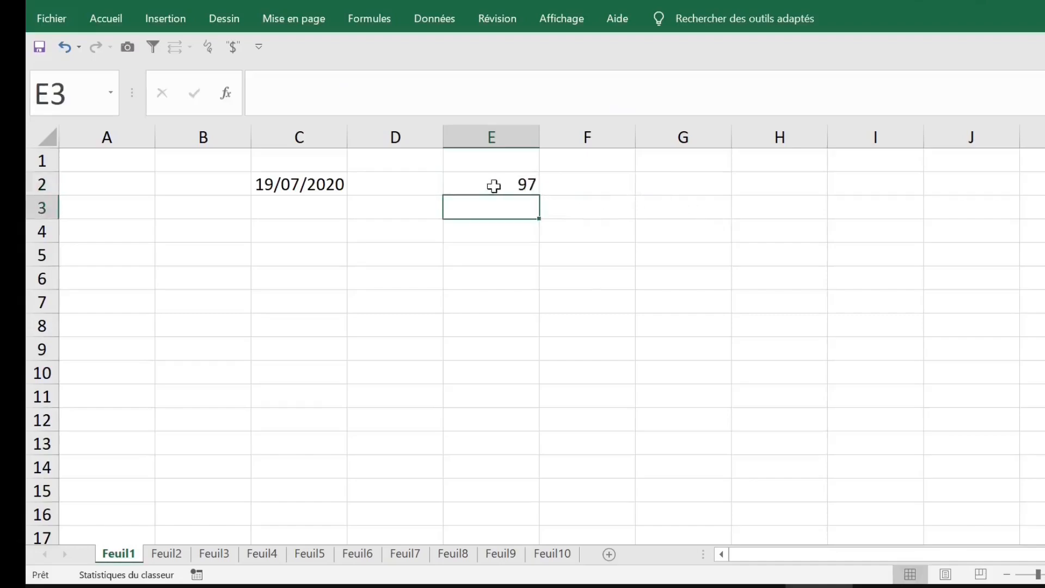
Examine the text size of cell E2's formula in the formula bar at different sheet zoom levels
{"action": "left_click", "coordinate": [494, 186]}
{"action": "scroll", "coordinate": [718, 227], "scroll_direction": "down", "scroll_amount": 10}
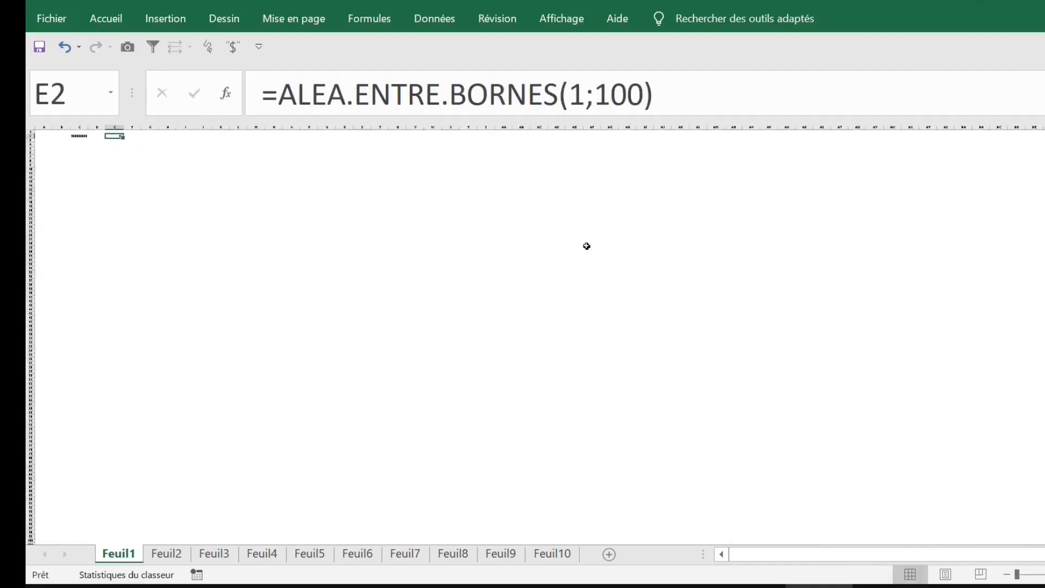
{"action": "scroll", "coordinate": [578, 246], "scroll_direction": "up", "scroll_amount": 8}
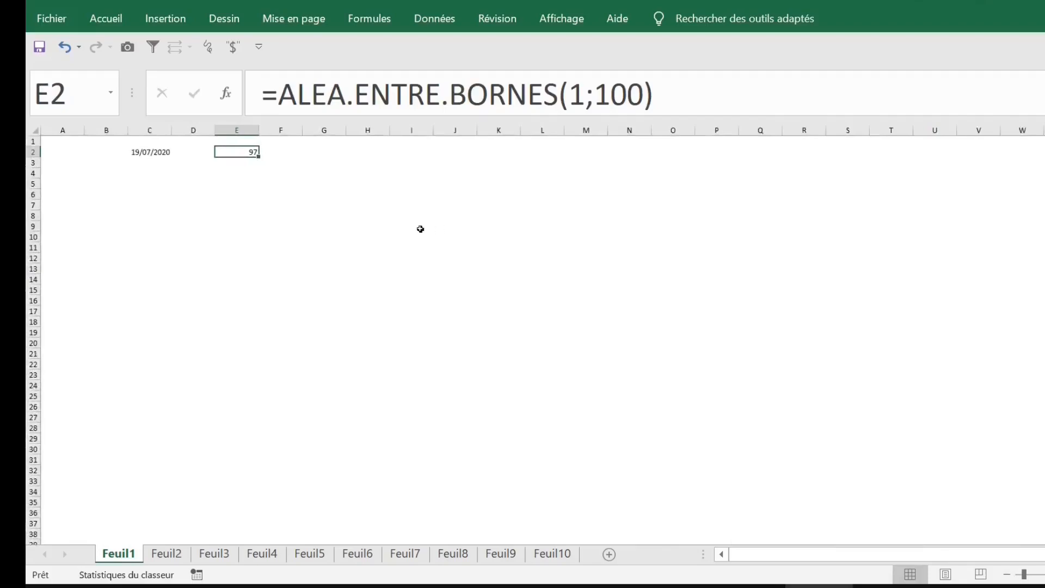
{"action": "scroll", "coordinate": [420, 229], "scroll_direction": "up", "scroll_amount": 3}
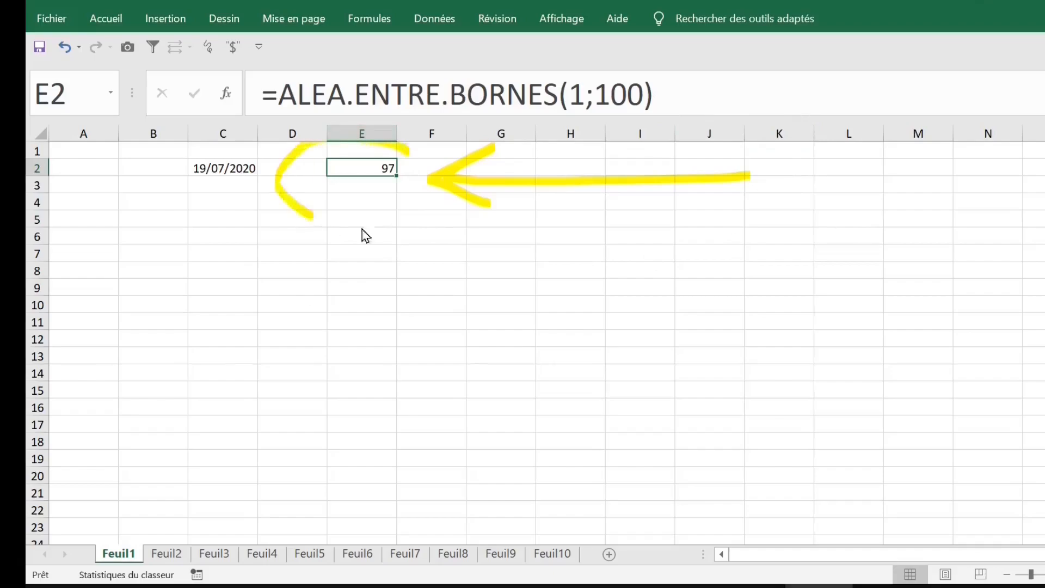
Circle cell E2 in yellow highlighter ink, draw an arrow pointing to cell N23, and leave drawing mode
{"action": "mouse_move", "coordinate": [991, 505]}
{"action": "left_mouse_down"}
{"action": "mouse_move", "coordinate": [995, 531]}
{"action": "mouse_move", "coordinate": [923, 529]}
{"action": "mouse_move", "coordinate": [990, 531]}
{"action": "mouse_move", "coordinate": [991, 462]}
{"action": "left_mouse_up"}
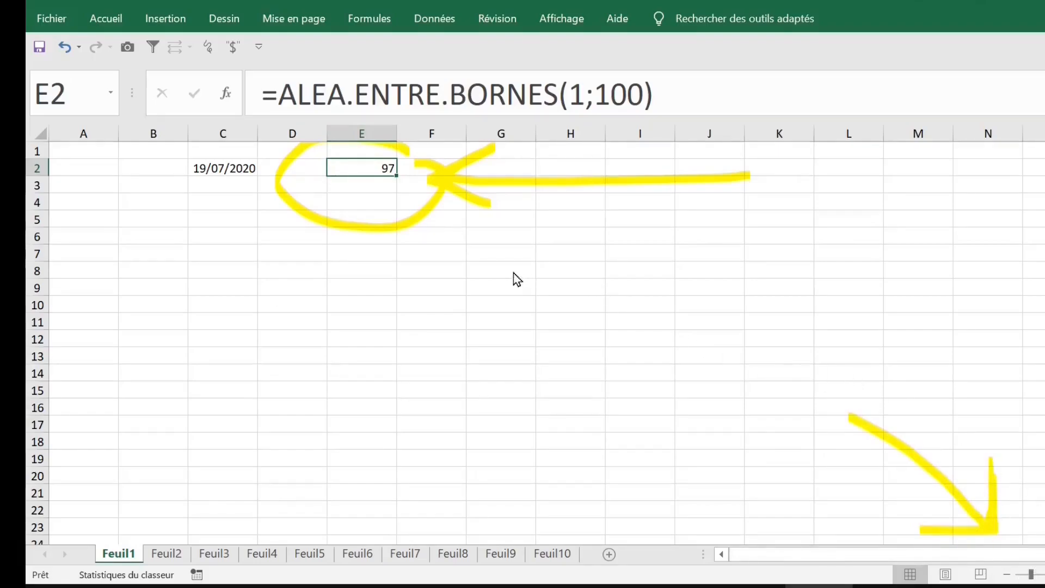
{"action": "left_click", "coordinate": [544, 278]}
{"action": "left_click", "coordinate": [605, 298]}
{"action": "left_click", "coordinate": [224, 21]}
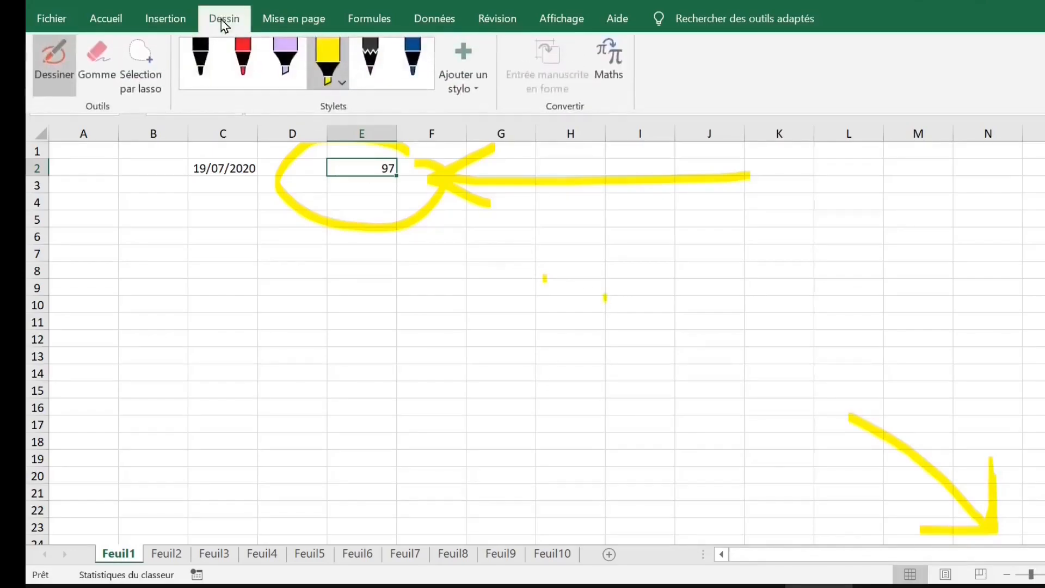
{"action": "left_click", "coordinate": [164, 20]}
{"action": "left_click", "coordinate": [369, 294]}
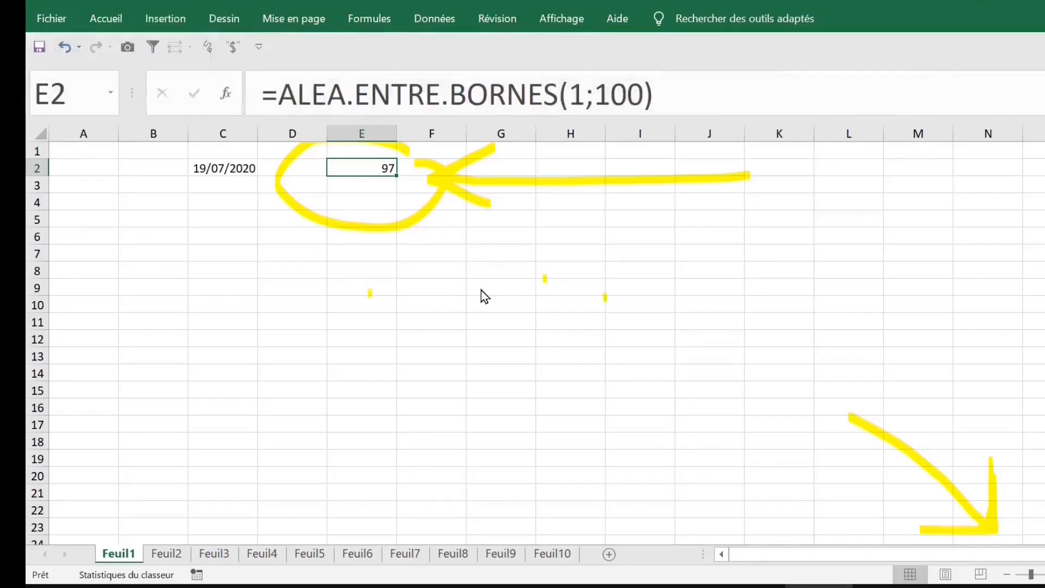
{"action": "left_click", "coordinate": [224, 21]}
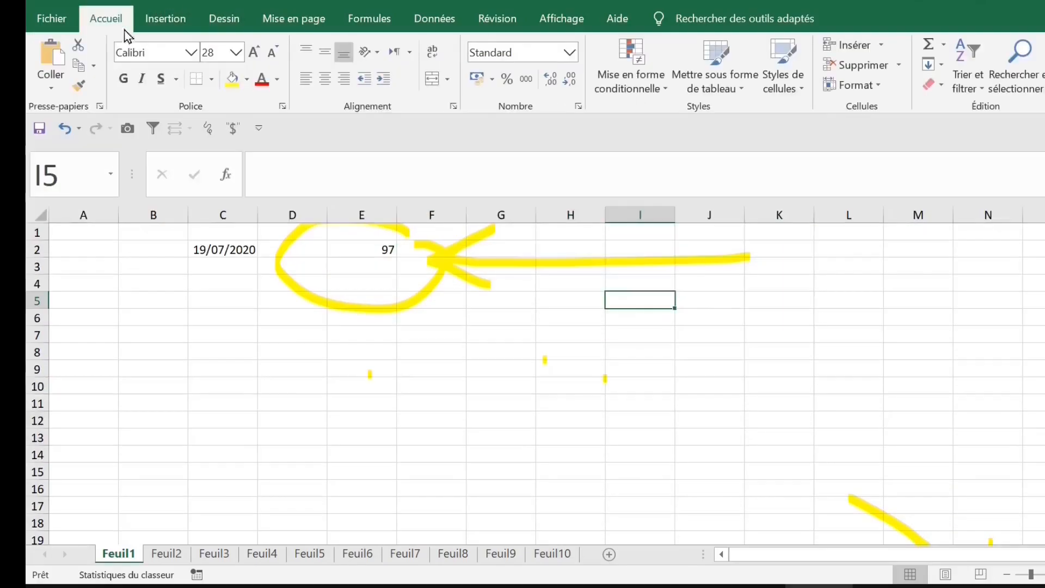
{"action": "double_click", "coordinate": [105, 17]}
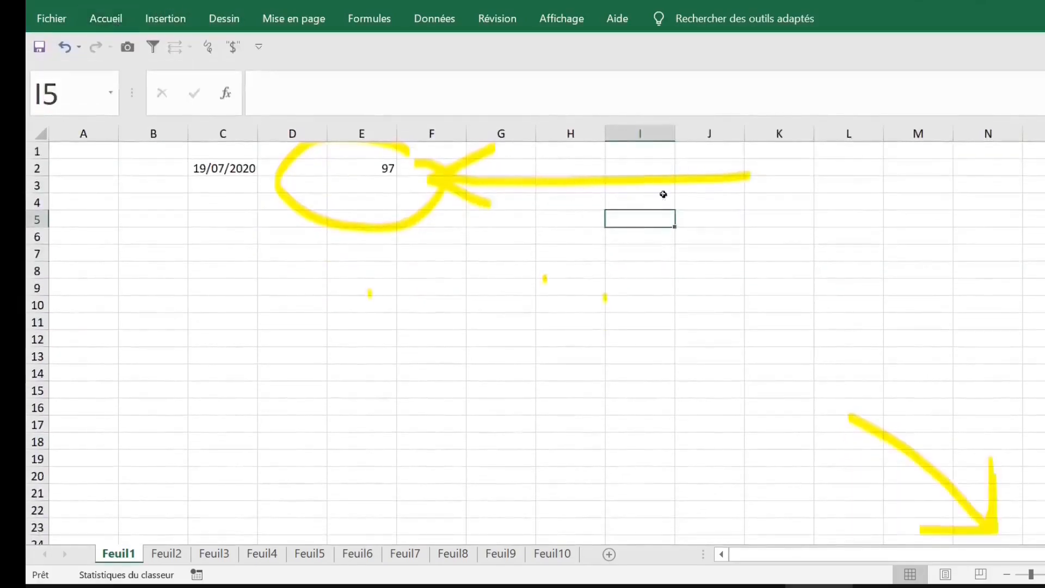
Inspect cell E2's ALEA.ENTRE.BORNES formula in the formula bar without changing it
{"action": "left_click", "coordinate": [374, 165]}
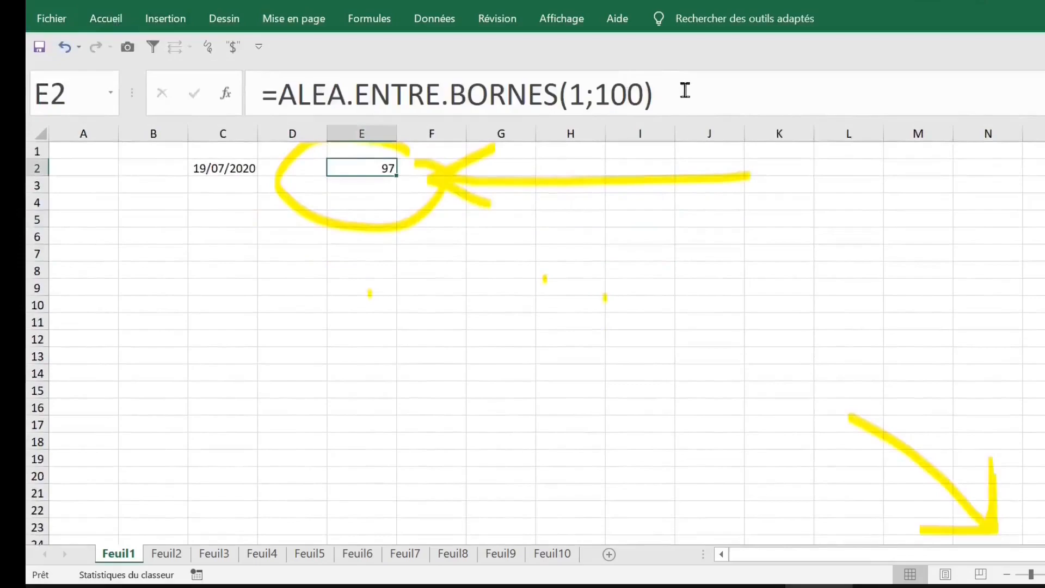
{"action": "left_click_drag", "start_coordinate": [683, 93], "coordinate": [198, 93]}
{"action": "left_click", "coordinate": [665, 93]}
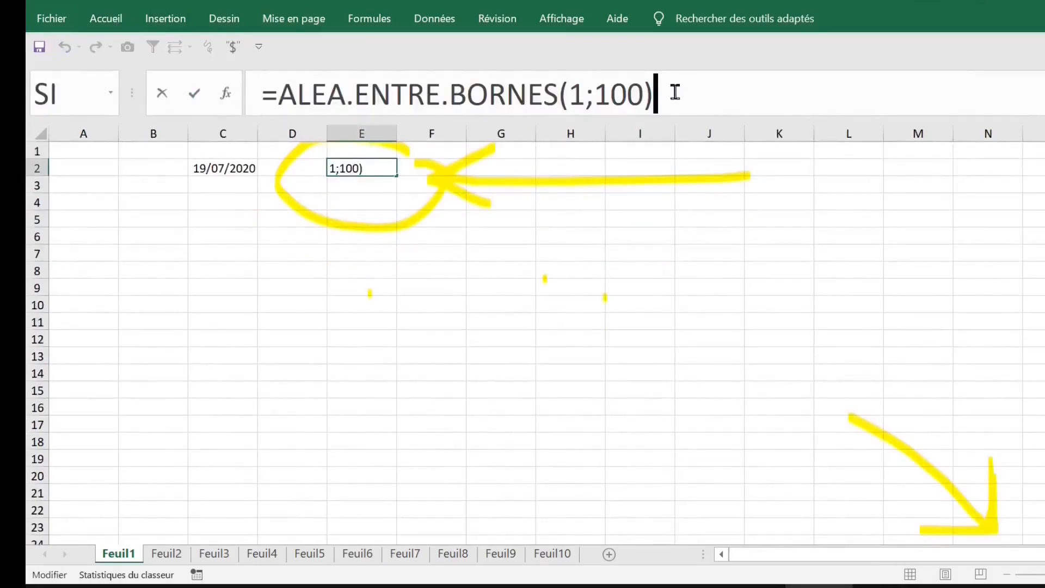
{"action": "left_click", "coordinate": [674, 249]}
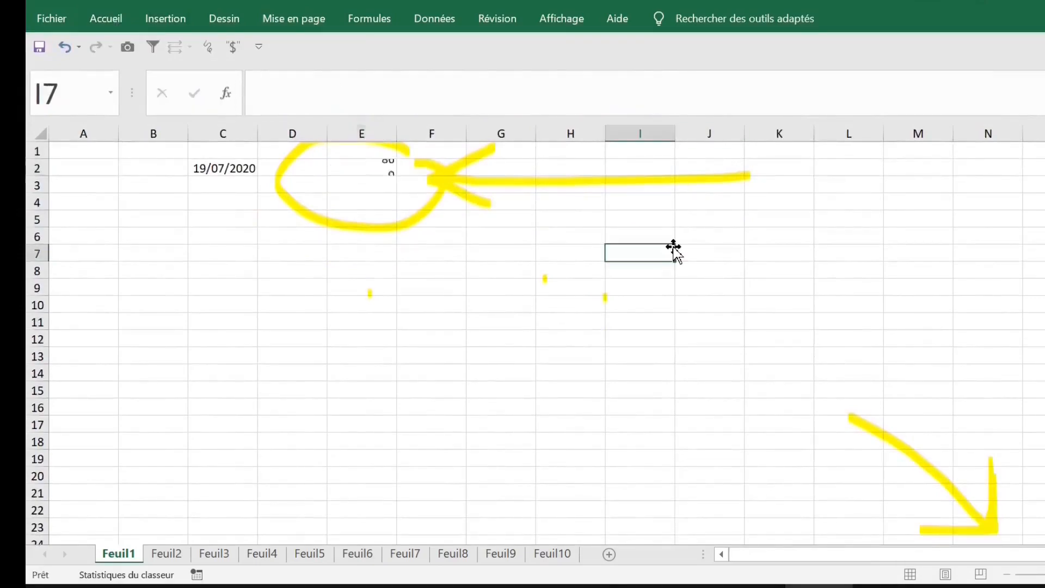
{"action": "left_click", "coordinate": [364, 154]}
{"action": "left_click", "coordinate": [374, 168]}
{"action": "left_click", "coordinate": [655, 237]}
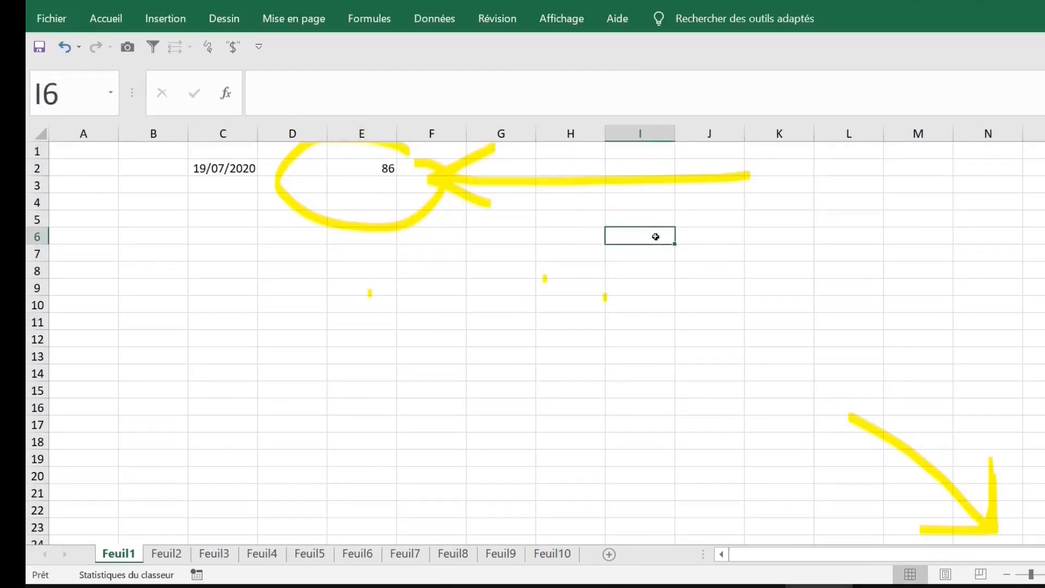
Compare the size of the cell contents and ink marks on Feuil1 with the formula bar at several zoom levels
{"action": "left_click", "coordinate": [610, 162]}
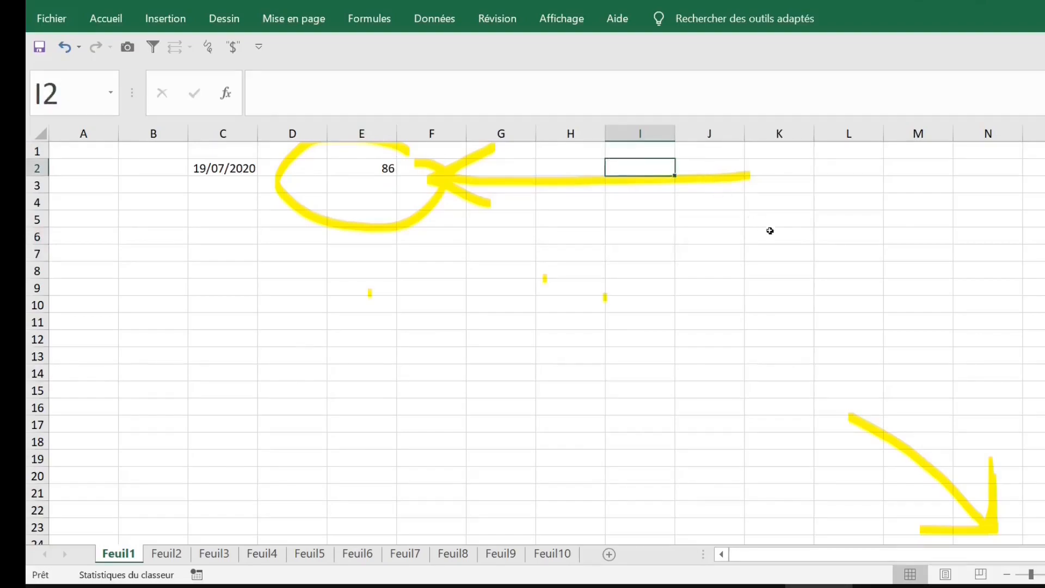
{"action": "scroll", "coordinate": [785, 254], "scroll_direction": "up", "scroll_amount": 3}
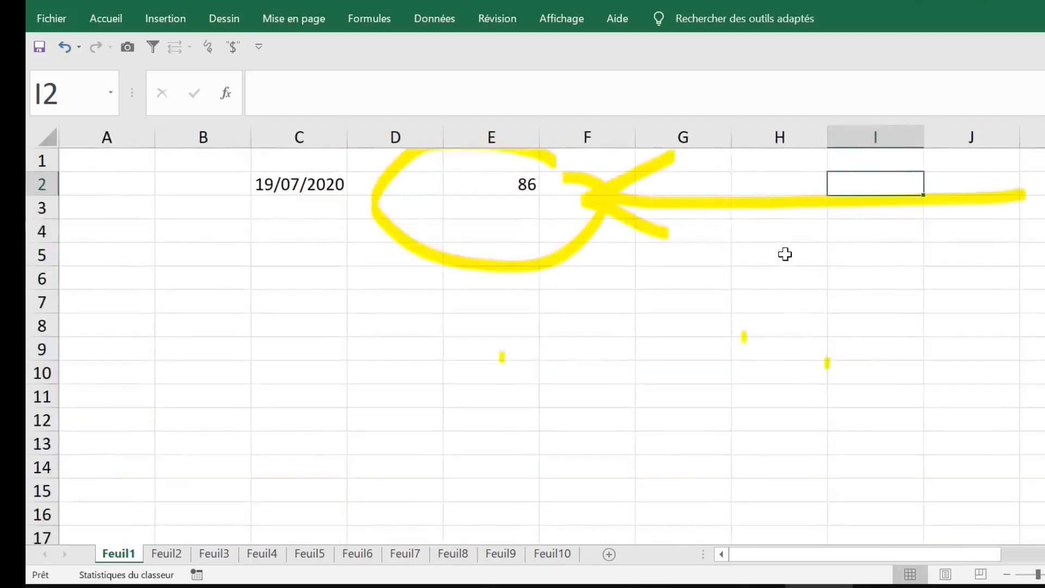
{"action": "left_click", "coordinate": [708, 255]}
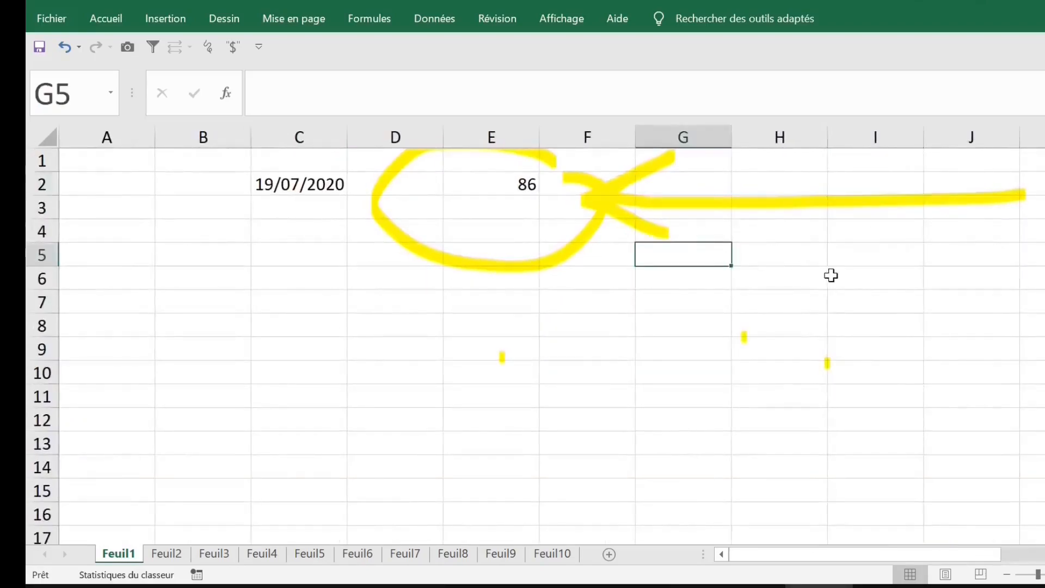
{"action": "left_click", "coordinate": [830, 276]}
{"action": "scroll", "coordinate": [796, 342], "scroll_direction": "up", "scroll_amount": 2}
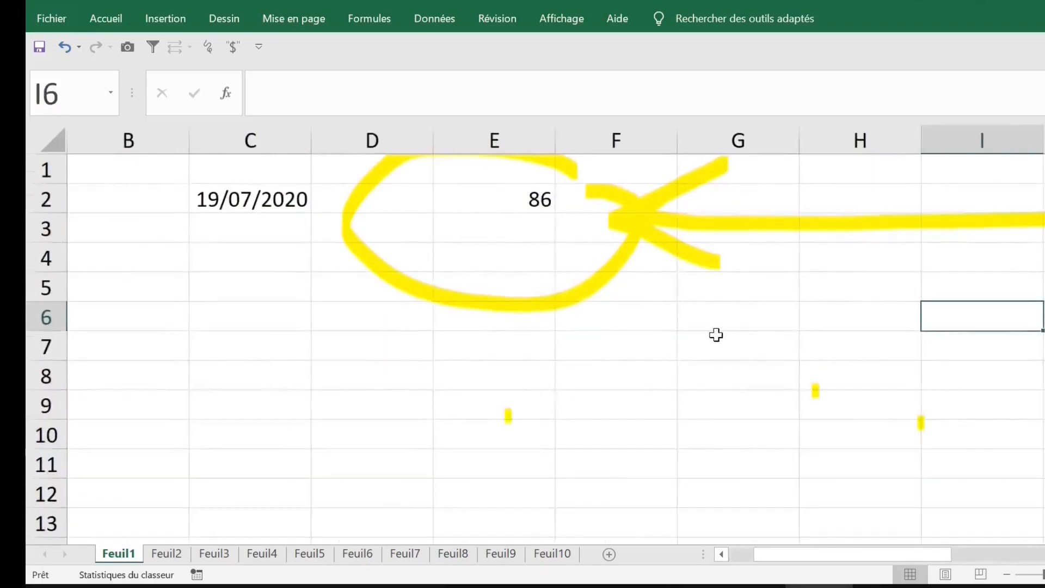
{"action": "scroll", "coordinate": [714, 334], "scroll_direction": "down", "scroll_amount": 5}
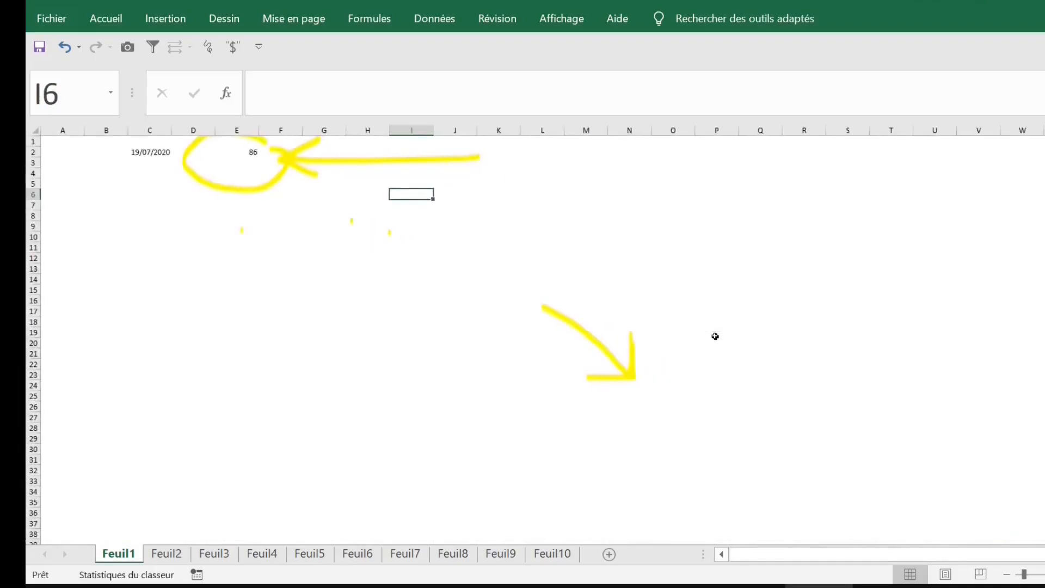
{"action": "left_click", "coordinate": [235, 151]}
{"action": "left_click", "coordinate": [156, 152]}
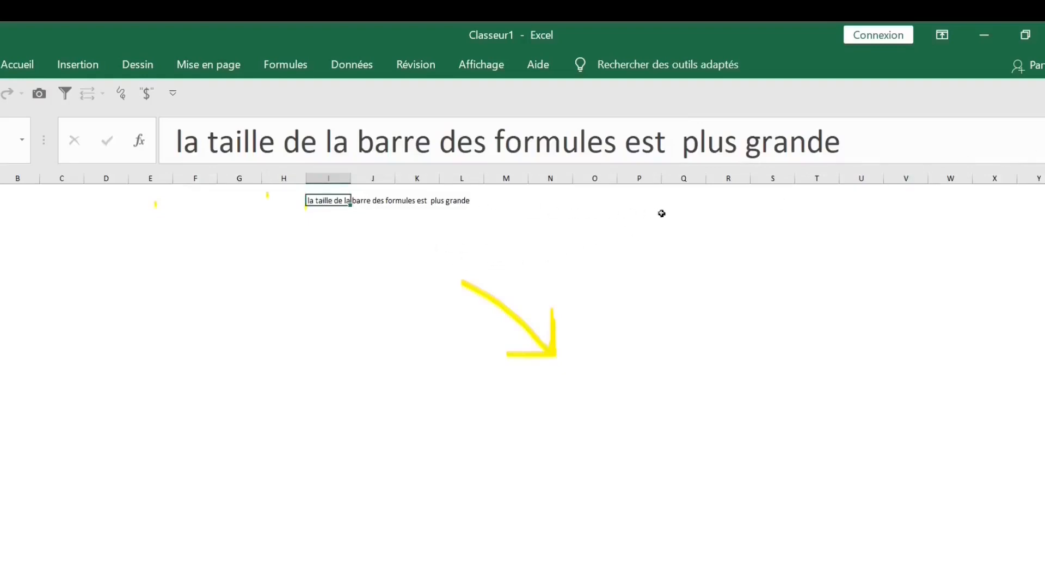
Examine the column I sentence about the formula bar's size in the zoomed-out sheet
{"action": "left_click_drag", "start_coordinate": [283, 199], "coordinate": [601, 197]}
{"action": "left_click", "coordinate": [746, 240]}
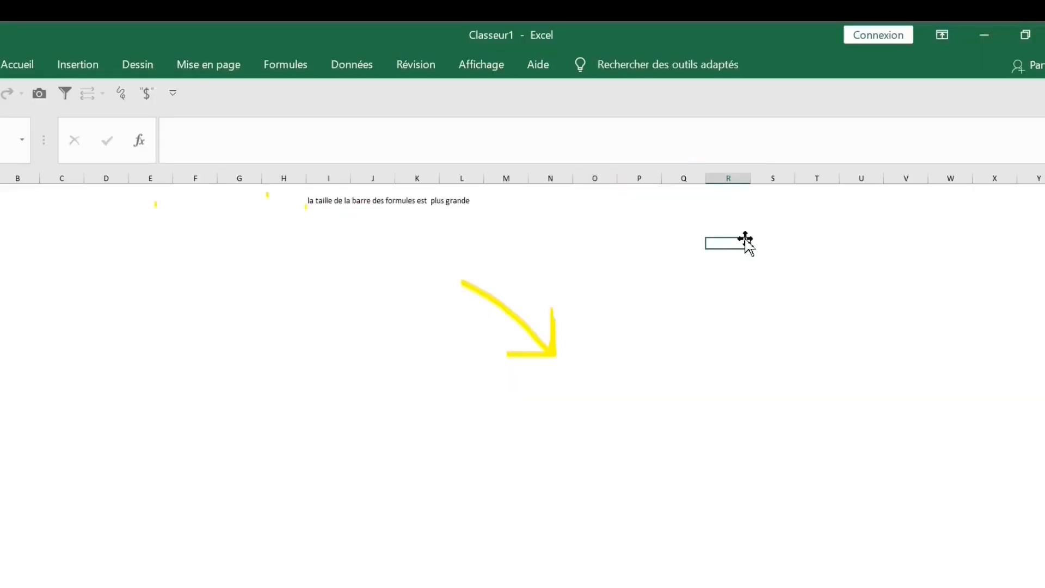
{"action": "left_click", "coordinate": [202, 212]}
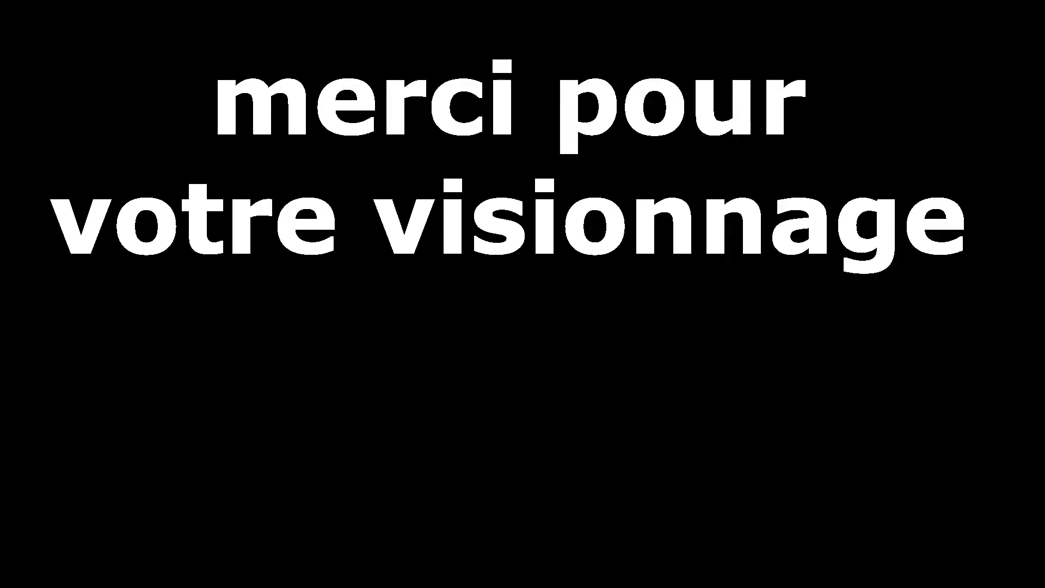